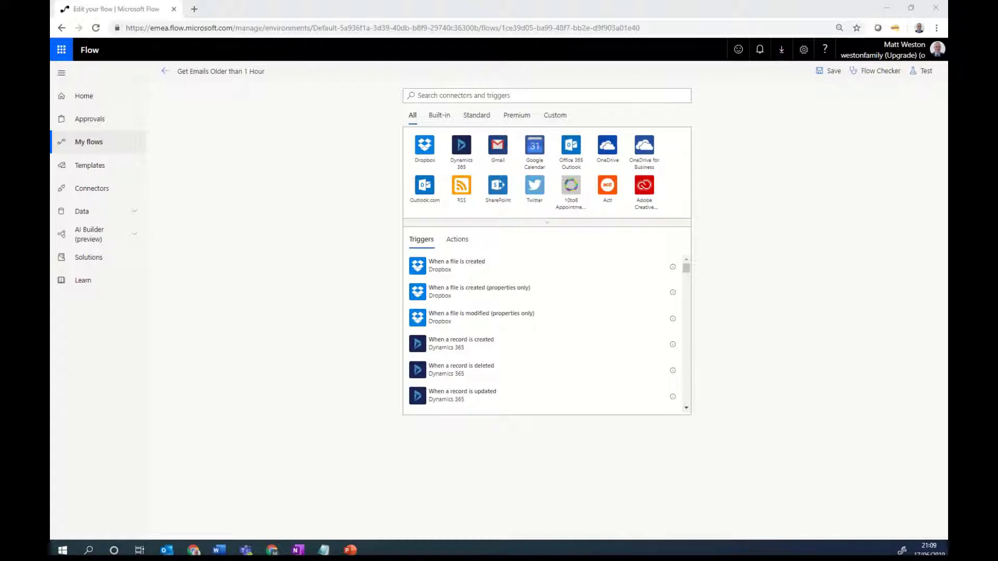
# Step: Search 'recurr' and add the Recurrence (Schedule) trigger to start the flow
pyautogui.click(520, 94)
pyautogui.write('recurr')
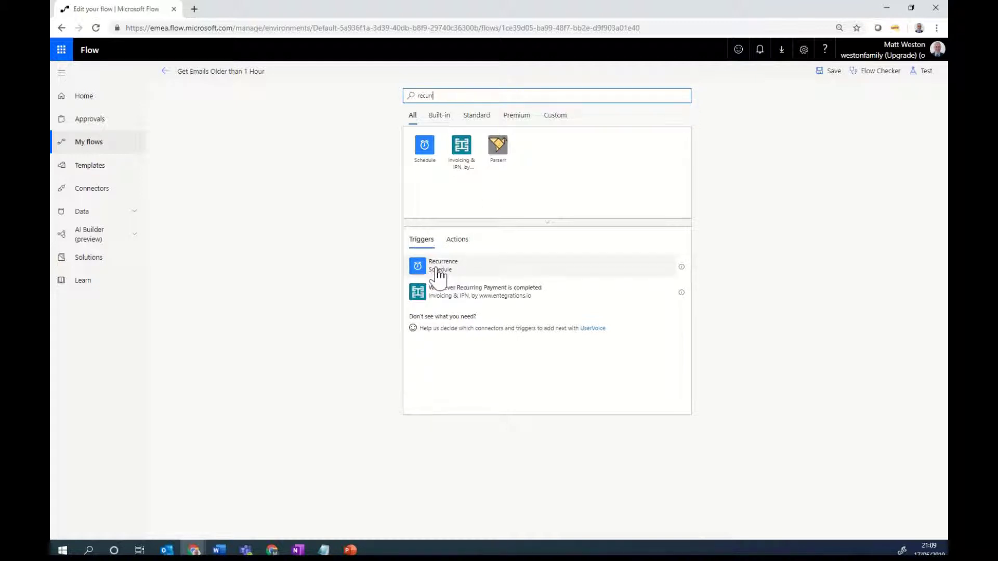
pyautogui.click(504, 269)
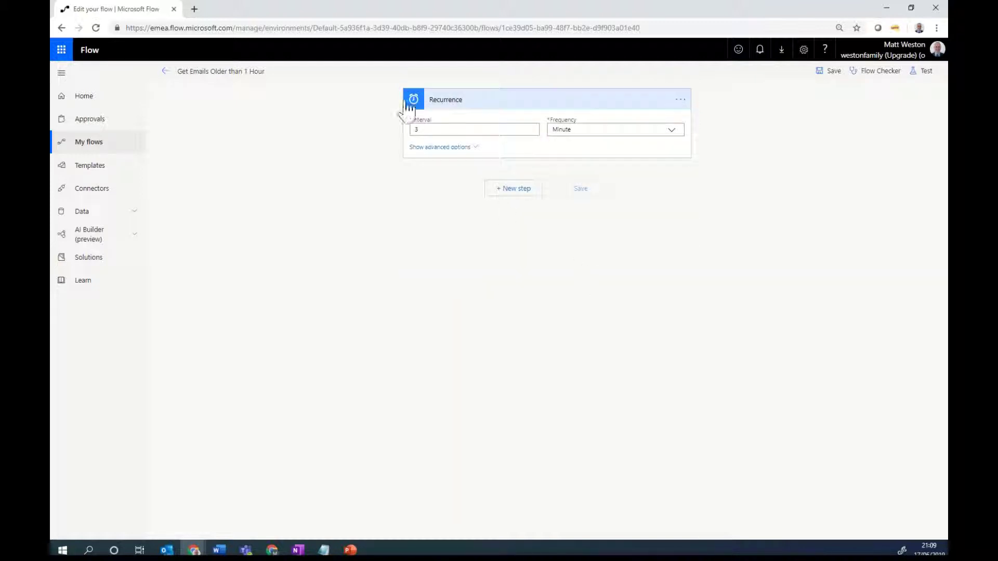
# Step: Set the Recurrence trigger to frequency Hour with interval 1
pyautogui.click(670, 132)
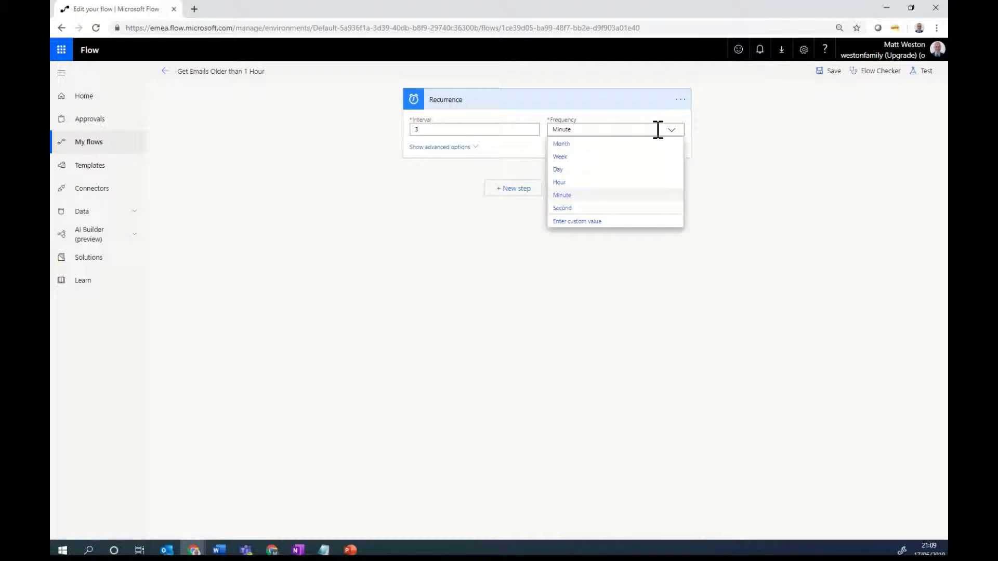
pyautogui.click(560, 183)
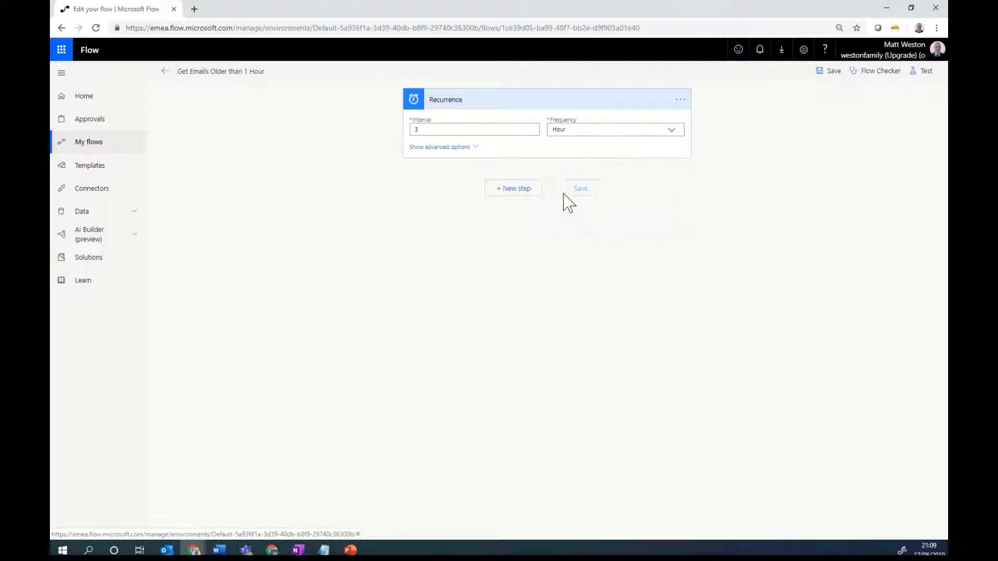
pyautogui.click(455, 132)
pyautogui.press('BackSpace')
pyautogui.write('1')
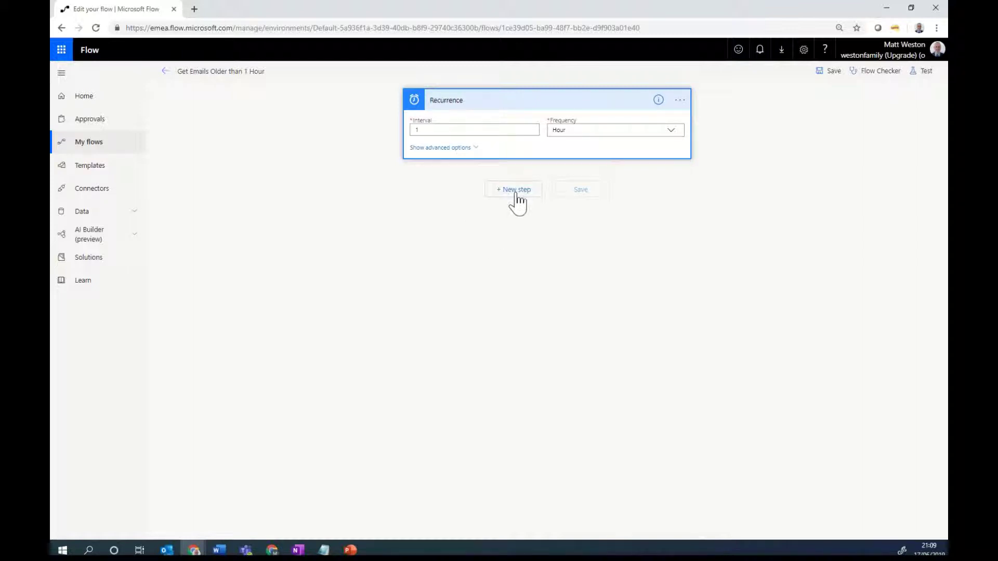
# Step: Add the Office 365 Outlook Get emails action as a new step after Recurrence
pyautogui.click(497, 191)
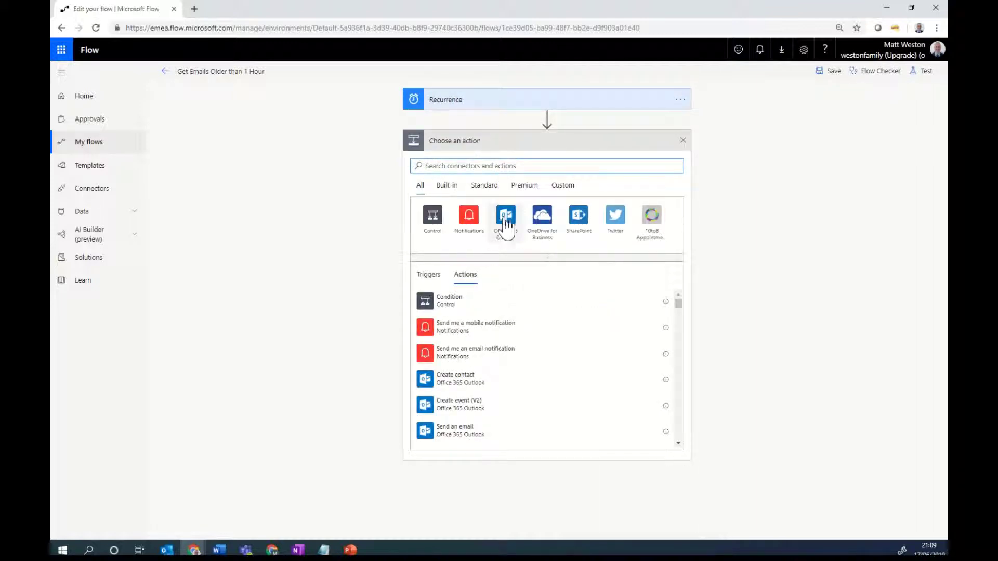
pyautogui.click(507, 221)
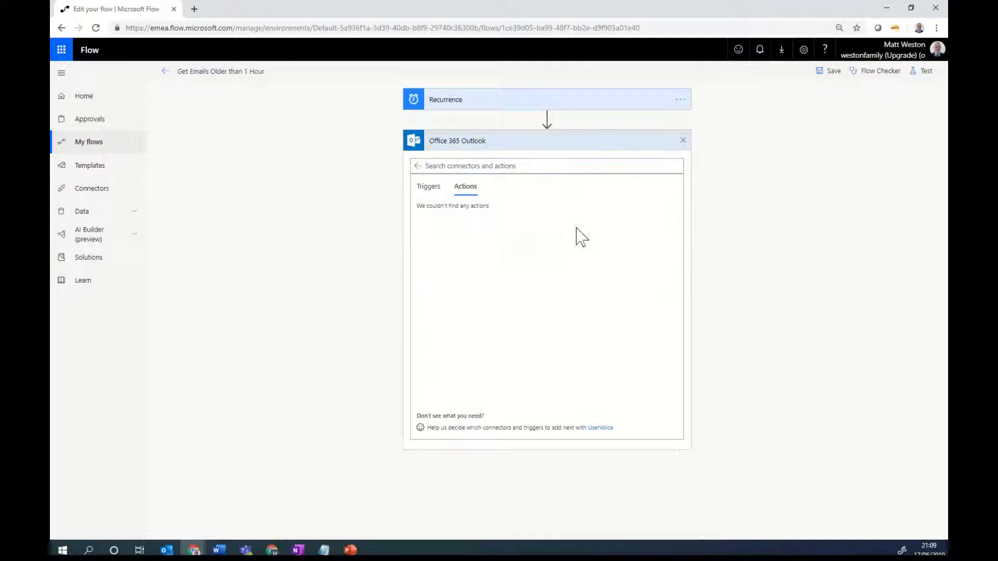
pyautogui.click(517, 170)
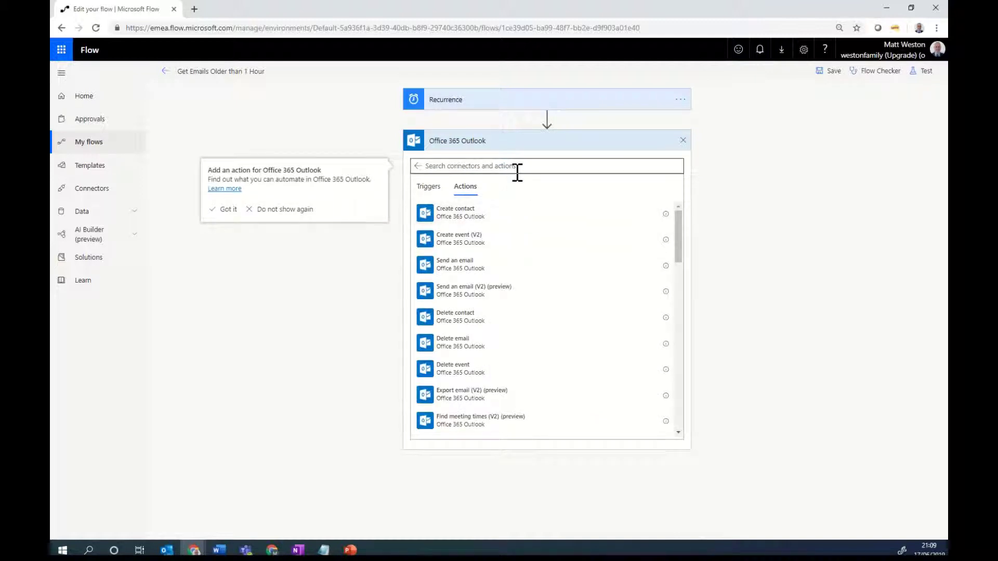
pyautogui.write('get')
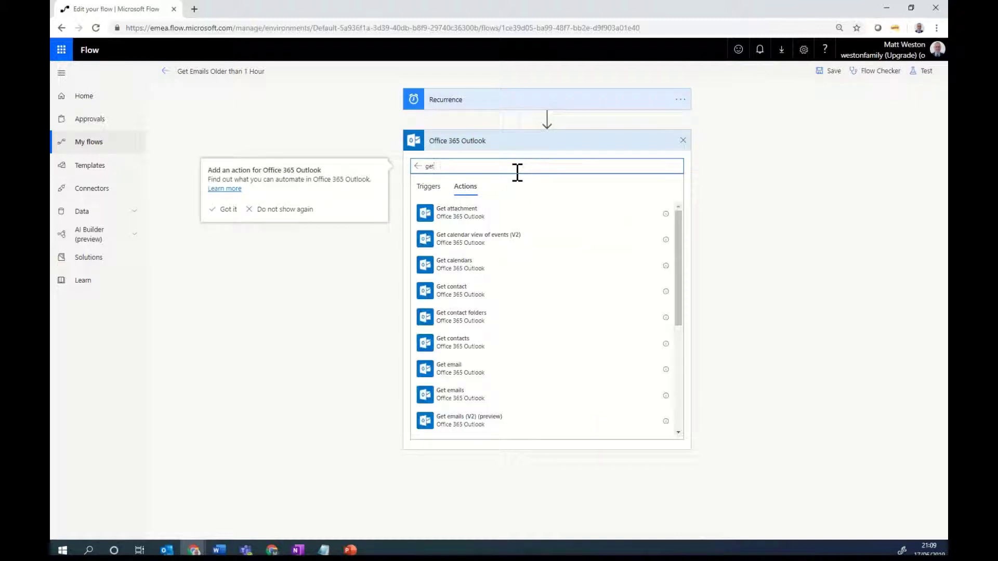
pyautogui.click(464, 396)
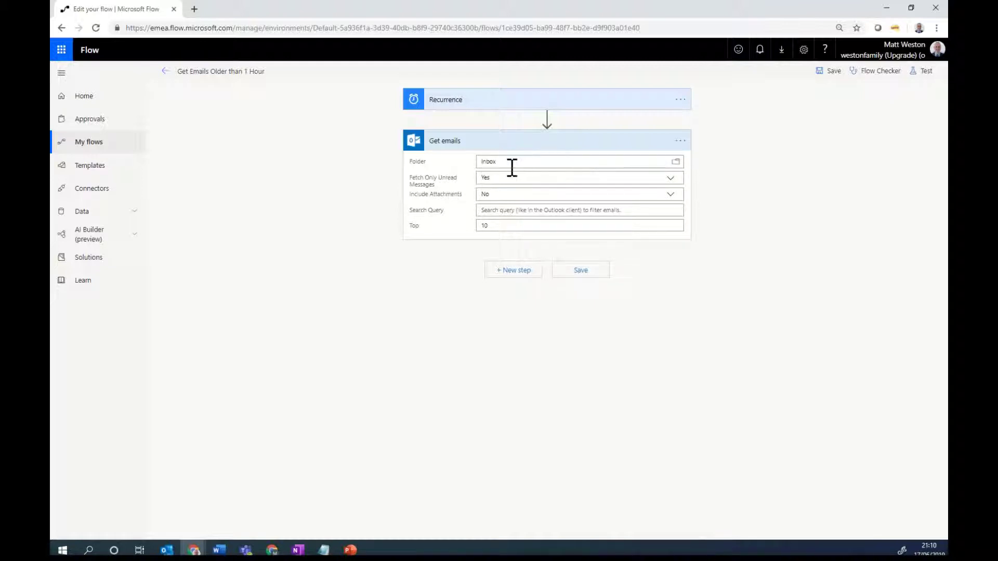
# Step: Set the Get emails folder to the Inbox subfolder '00 Flow Community'
pyautogui.click(676, 162)
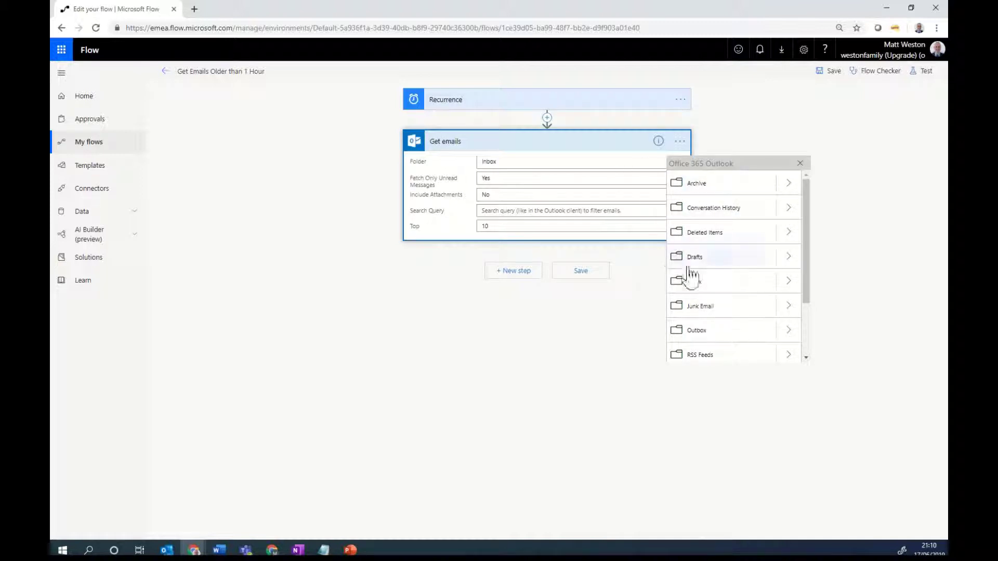
pyautogui.click(785, 282)
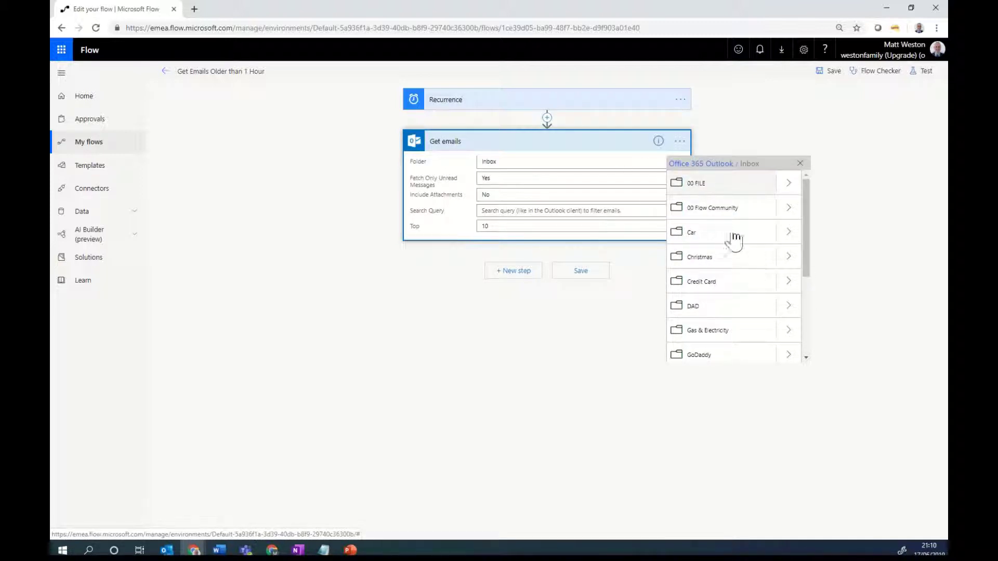
pyautogui.click(722, 209)
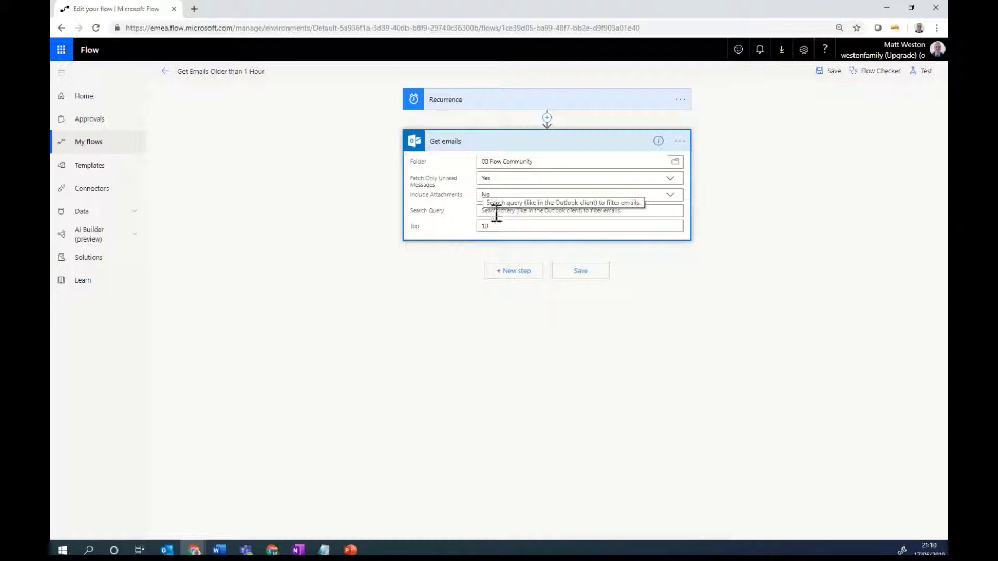
pyautogui.click(496, 213)
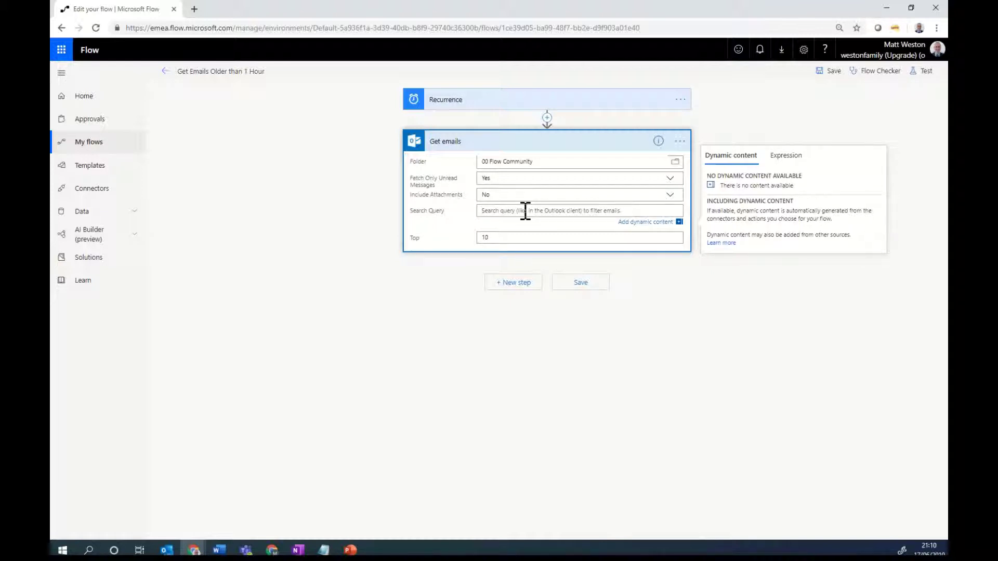
# Step: Begin the Search Query with received<= and switch to the Expression editor
pyautogui.write('received<=')
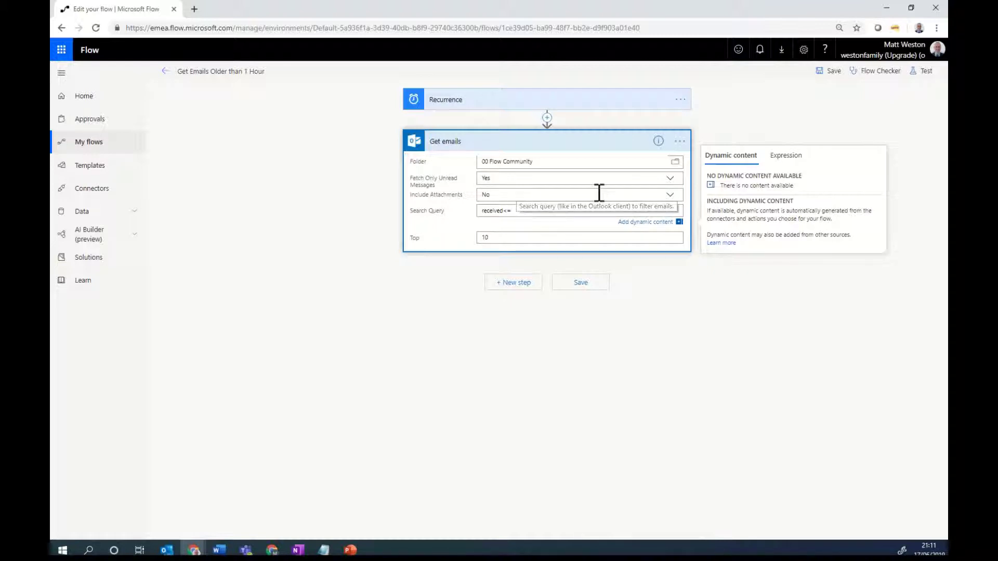
pyautogui.click(786, 162)
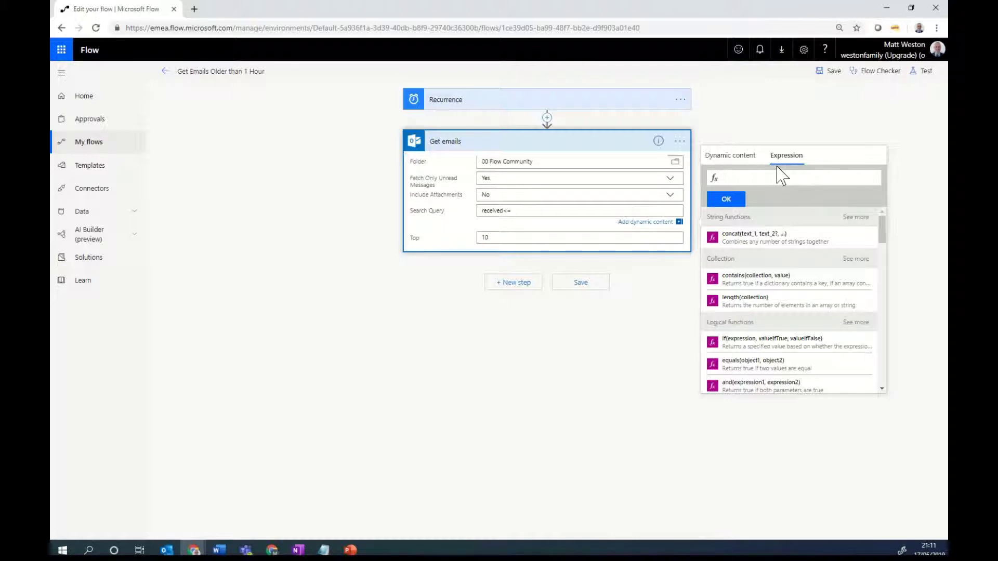
# Step: Enter utcNow() in the expression box and begin typing a convert function before it
pyautogui.write('ut')
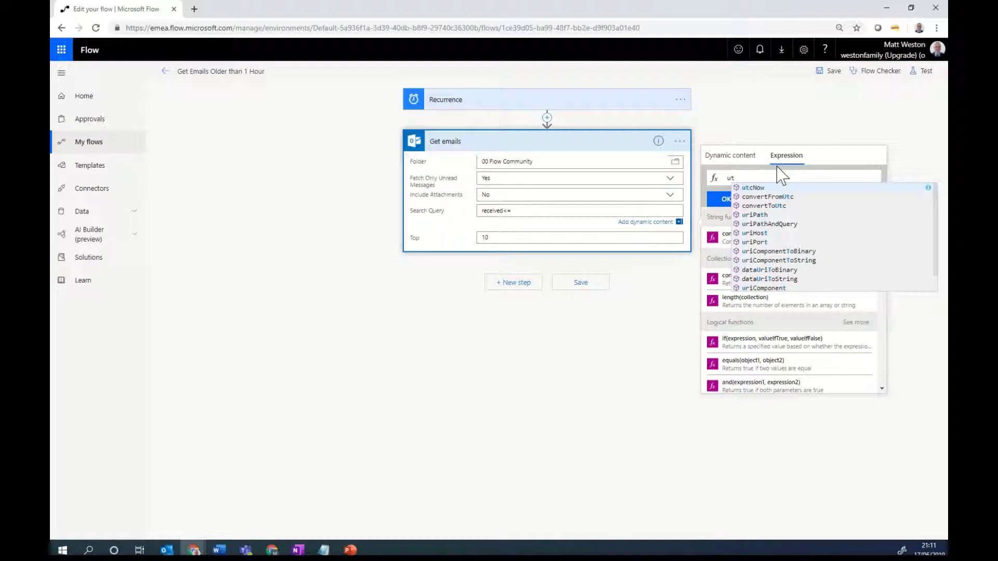
pyautogui.press('Return')
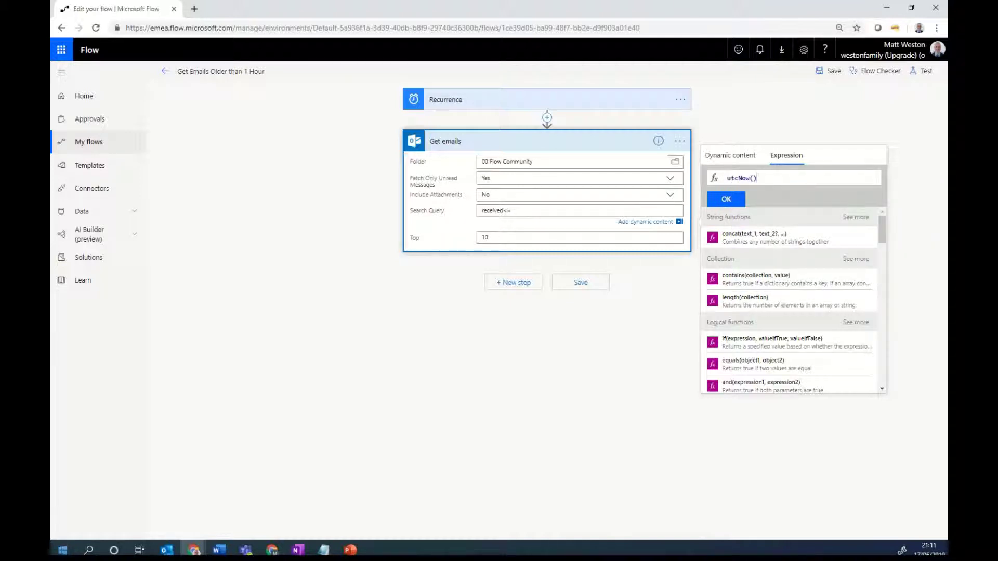
pyautogui.hotkey('alt', 'Tab')
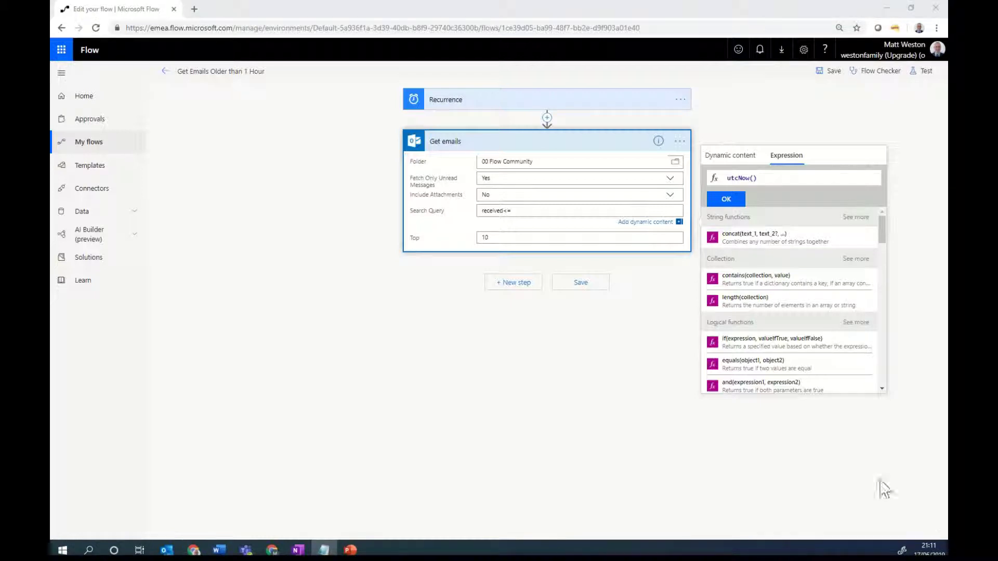
pyautogui.click(728, 178)
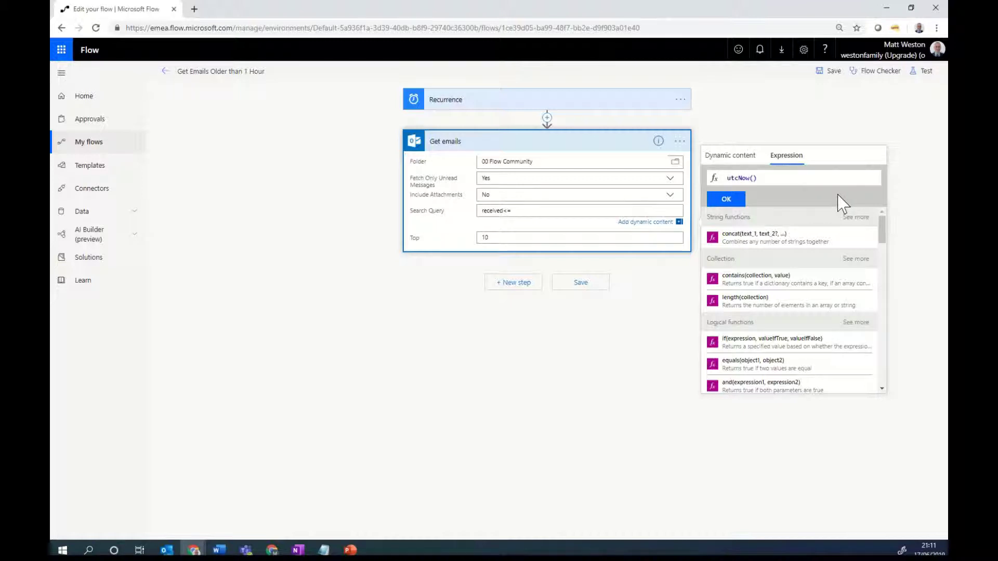
pyautogui.write('conv')
pyautogui.press('BackSpace')
pyautogui.press('BackSpace')
pyautogui.press('Delete')
pyautogui.press('Delete')
# Step: Complete convertFromUtc(utcNow(),'GMT Standard Time') and start wrapping it in addHour(
pyautogui.write('convert')
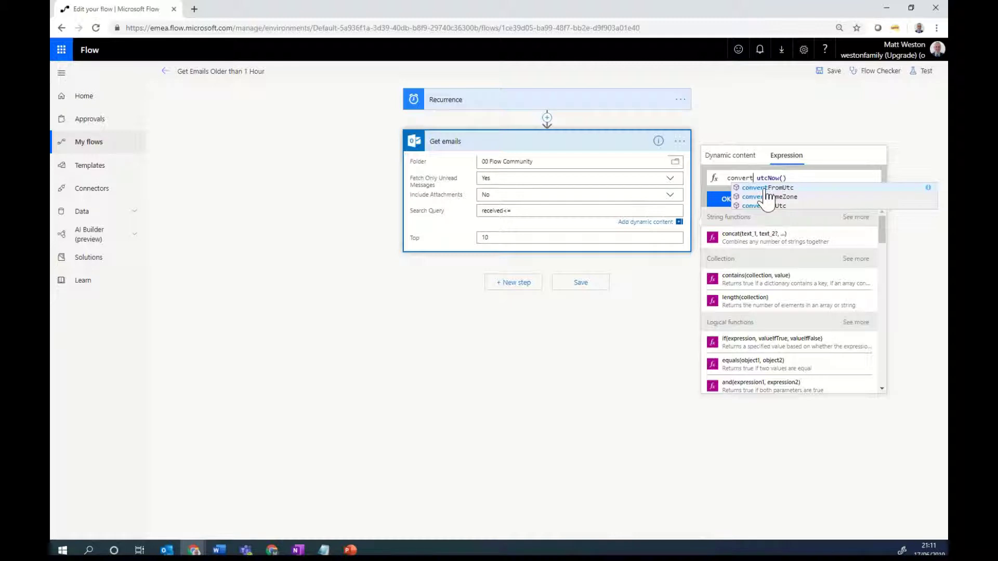
pyautogui.press('Tab')
pyautogui.write('(')
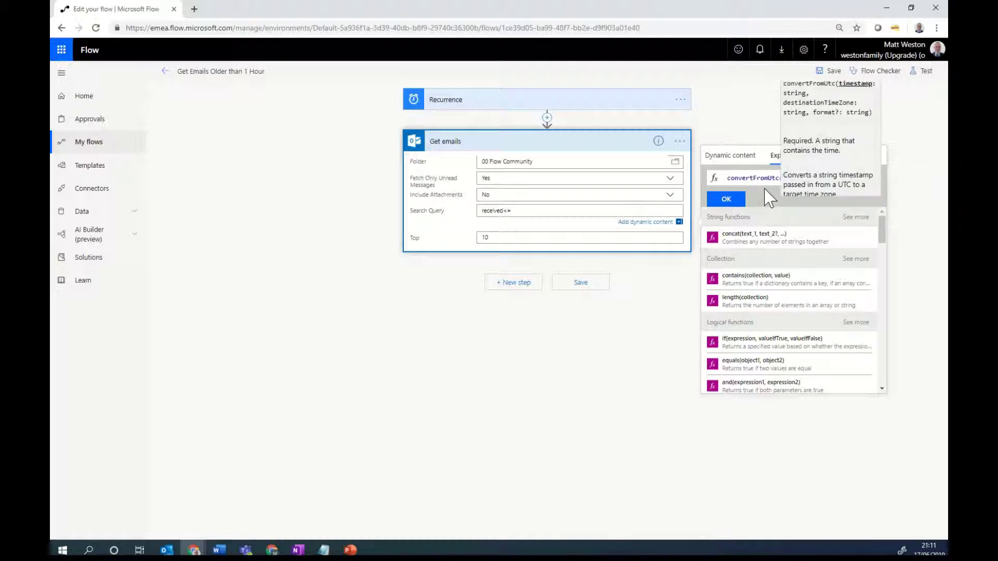
pyautogui.press('Escape')
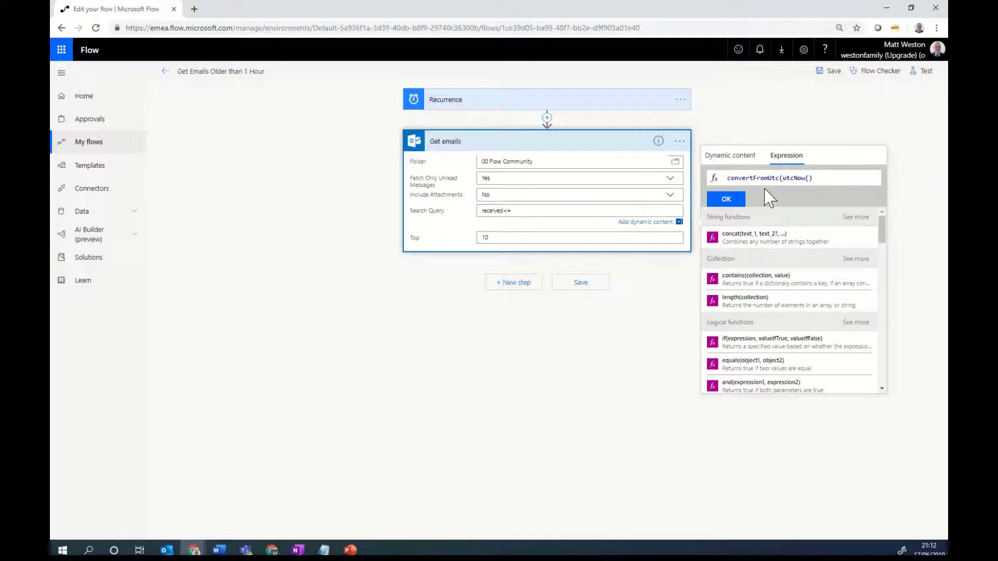
pyautogui.write('),')
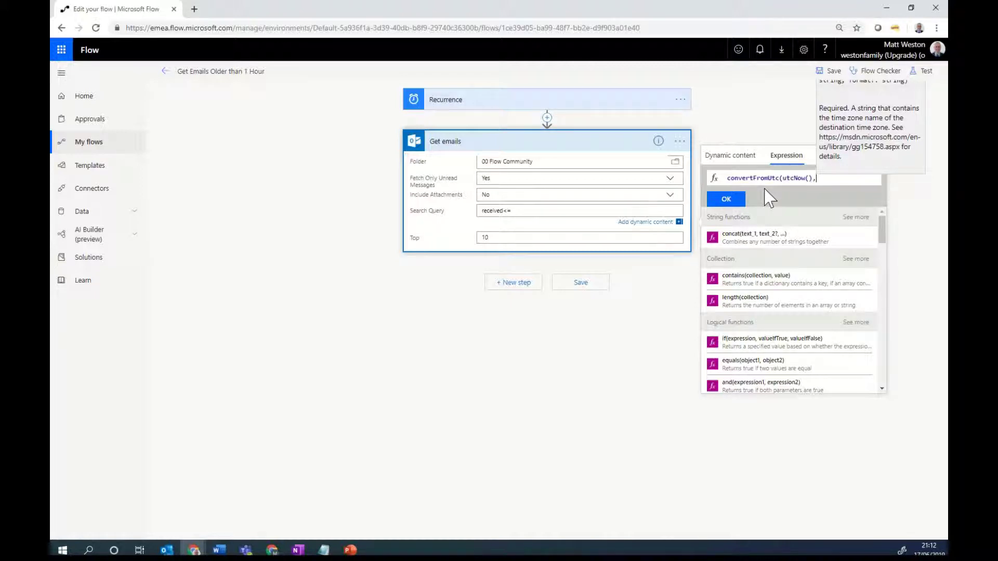
pyautogui.write("''")
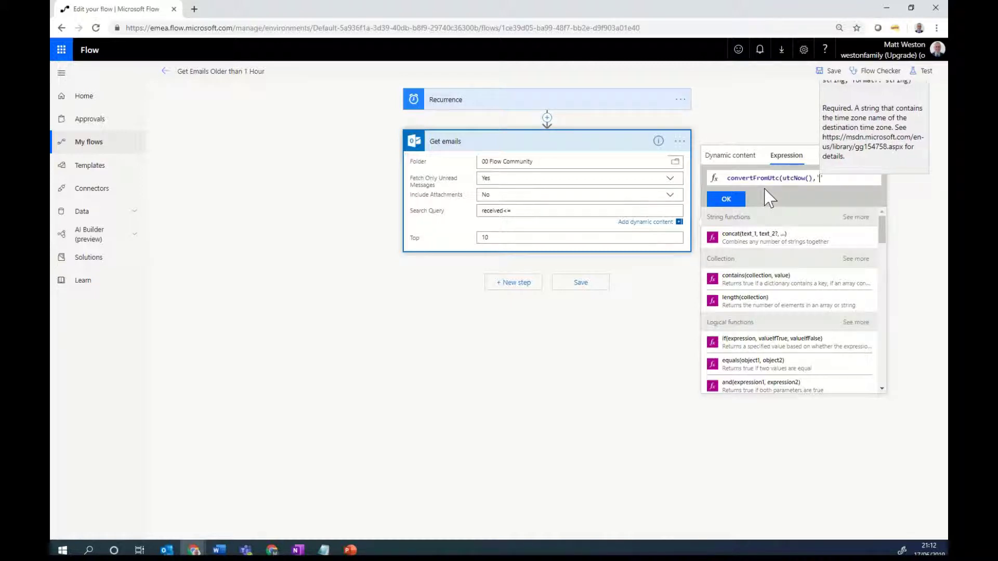
pyautogui.write('GMT Standa')
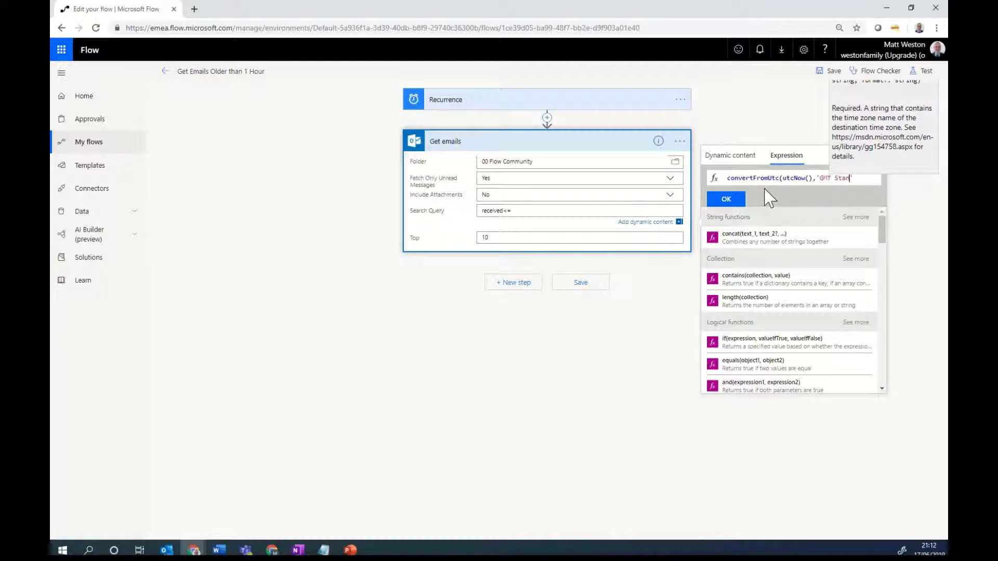
pyautogui.write('rd Time')
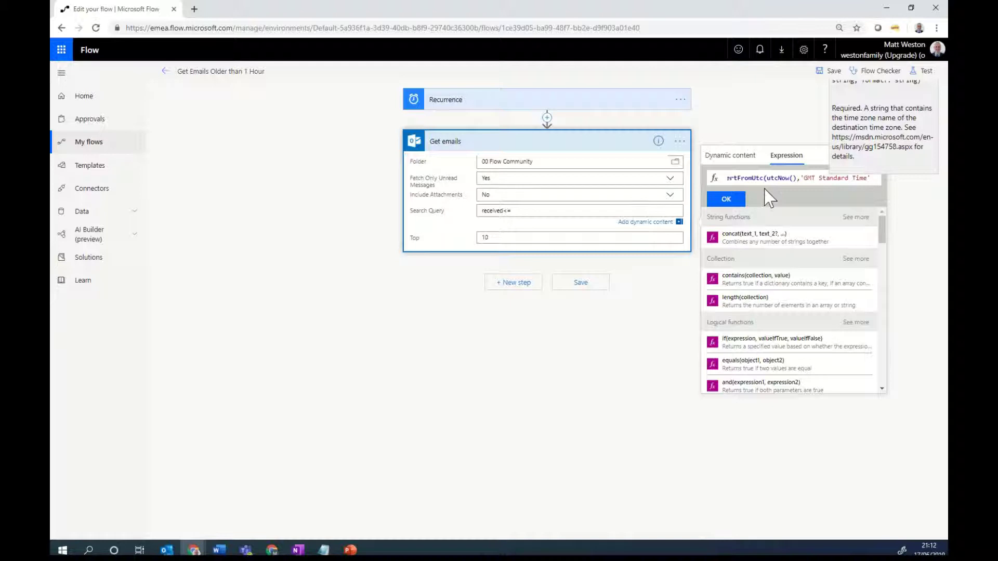
pyautogui.write("'")
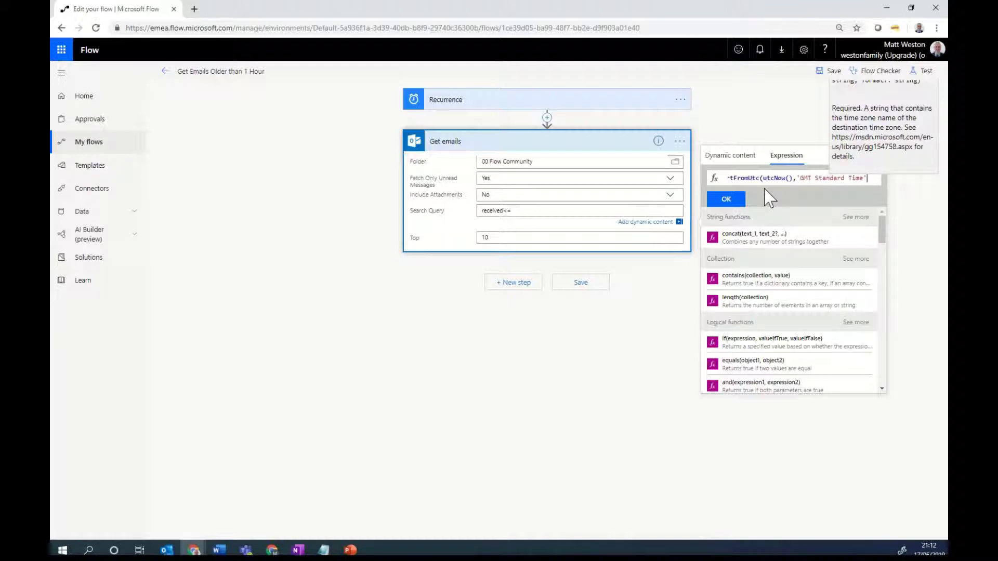
pyautogui.write(')')
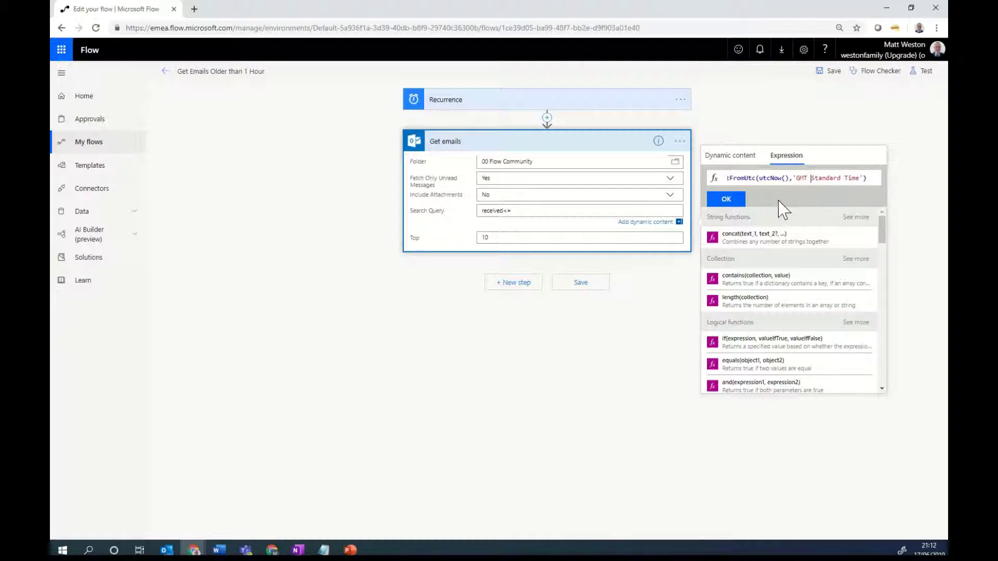
pyautogui.press('Home')
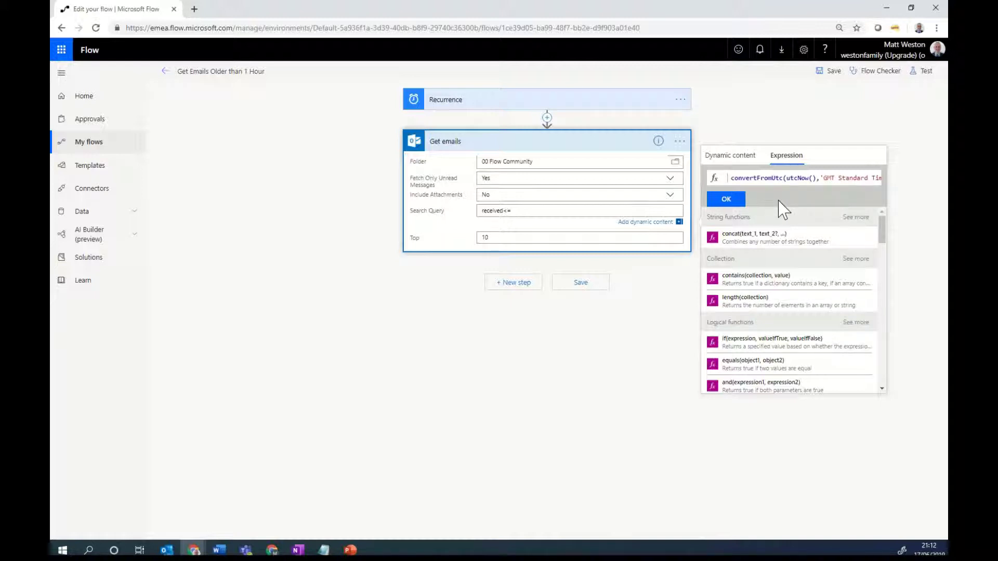
pyautogui.write('addH ')
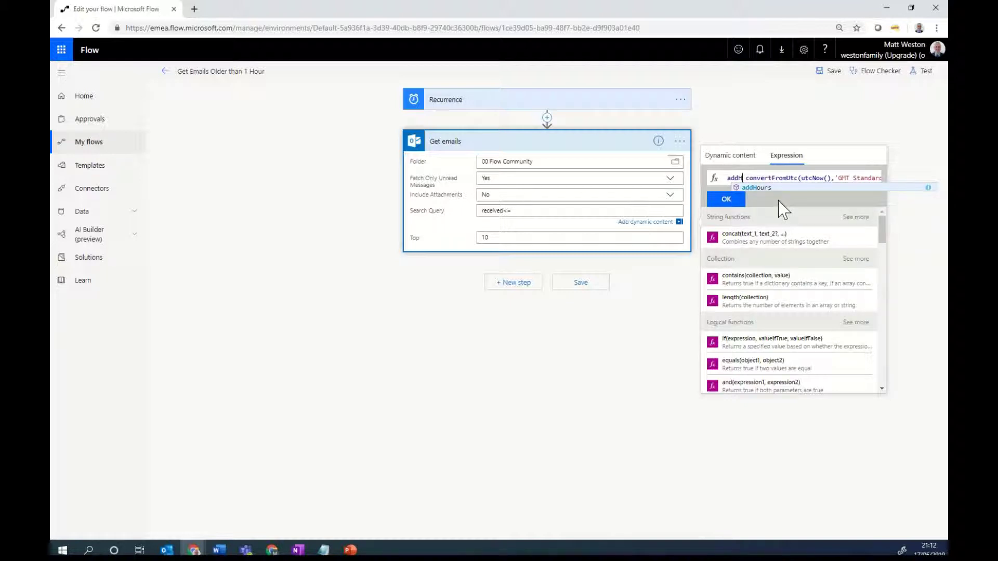
pyautogui.write('our')
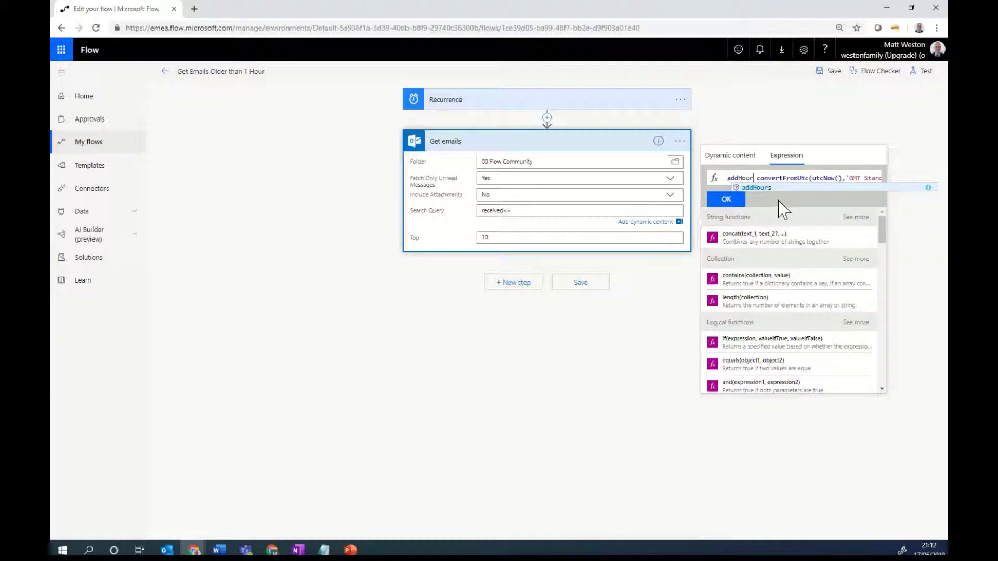
pyautogui.write('(')
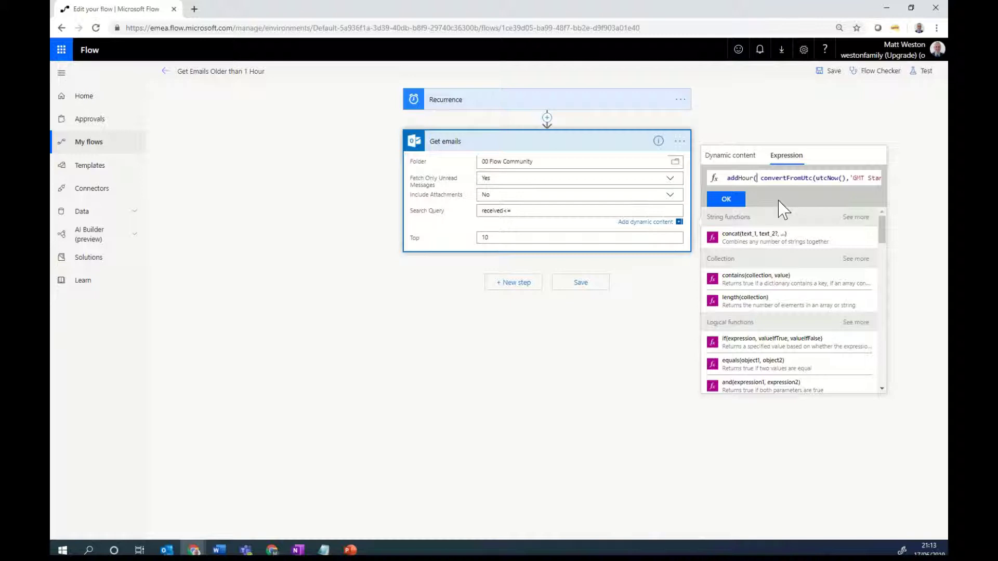
# Step: Finish addHours(convertFromUtc(utcNow(),'GMT Standard Time'),-1) and insert it into the Search Query
pyautogui.press('Delete')
pyautogui.press('Left')
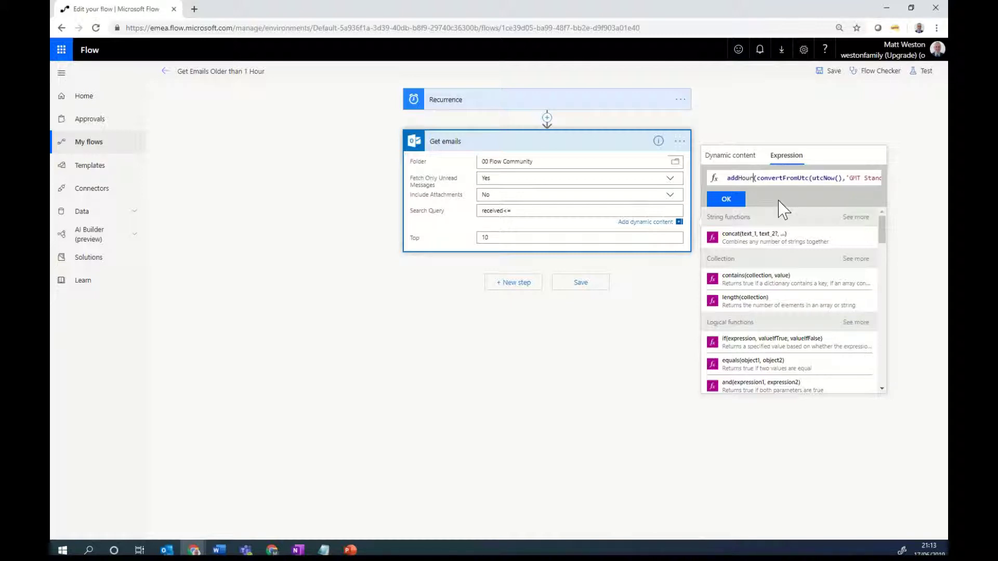
pyautogui.write('s')
pyautogui.hotkey('ctrl', 'Right')
pyautogui.hotkey('ctrl', 'Right')
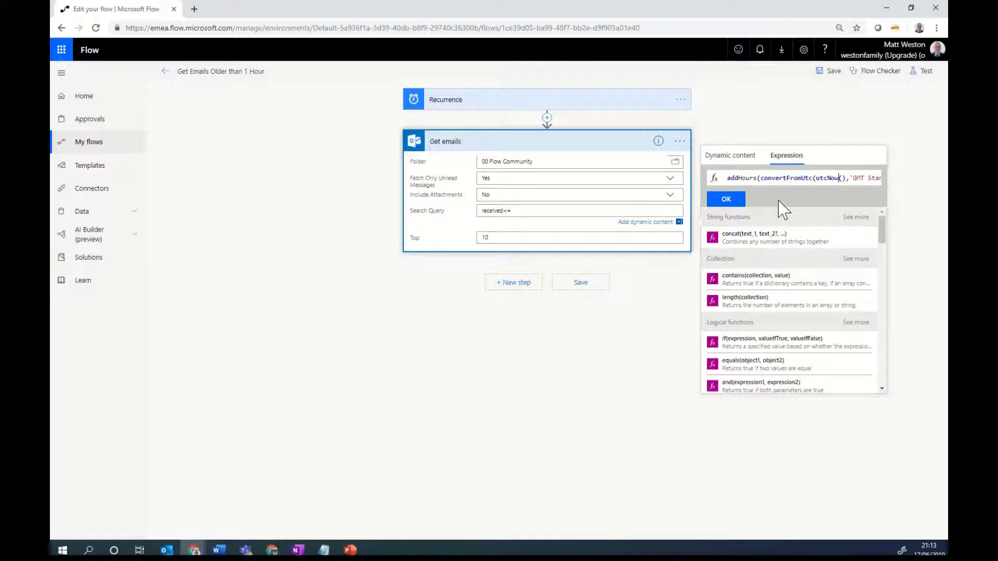
pyautogui.hotkey('ctrl', 'Right')
pyautogui.hotkey('ctrl', 'Right')
pyautogui.hotkey('ctrl', 'Right')
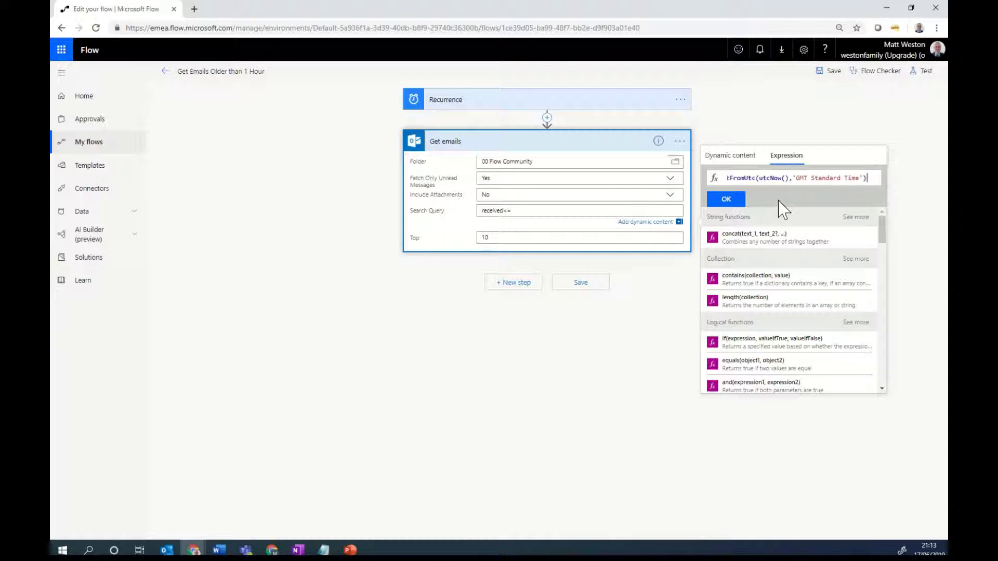
pyautogui.write(',')
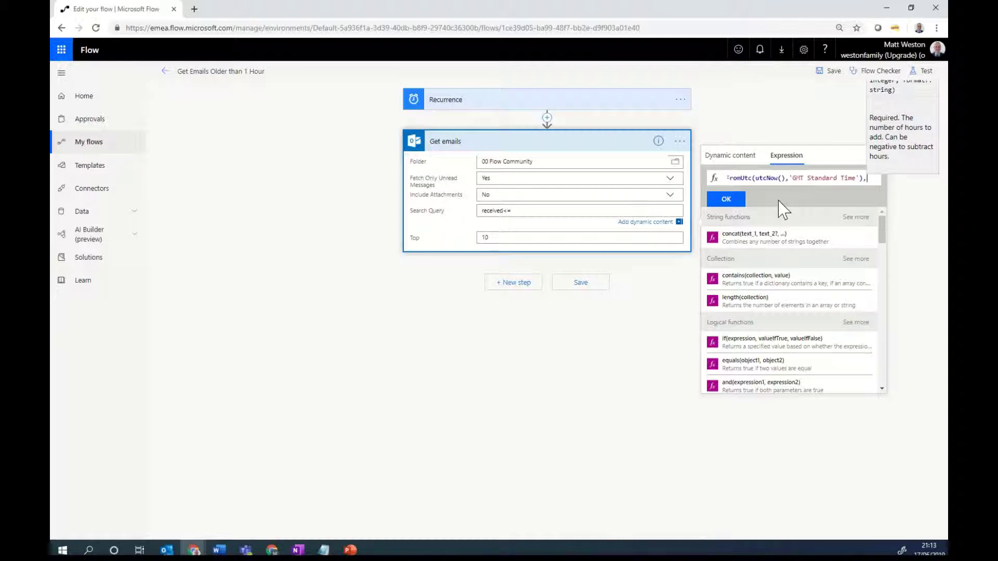
pyautogui.write('-1')
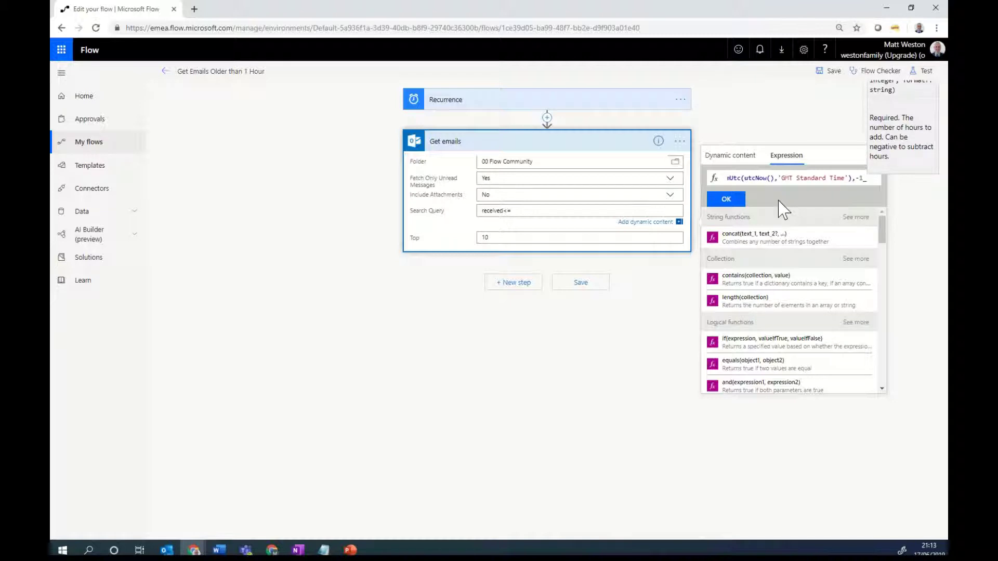
pyautogui.write(')')
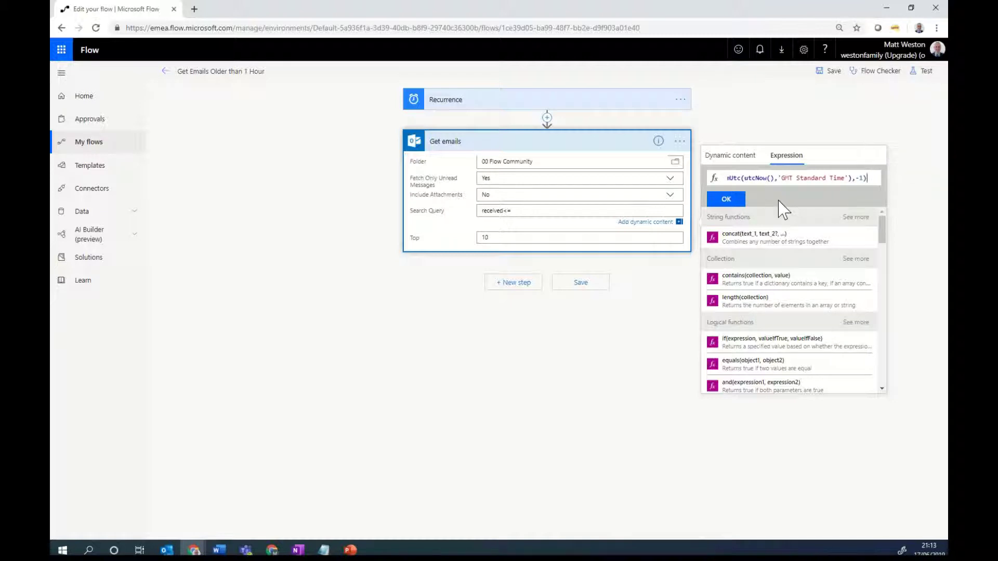
pyautogui.click(728, 200)
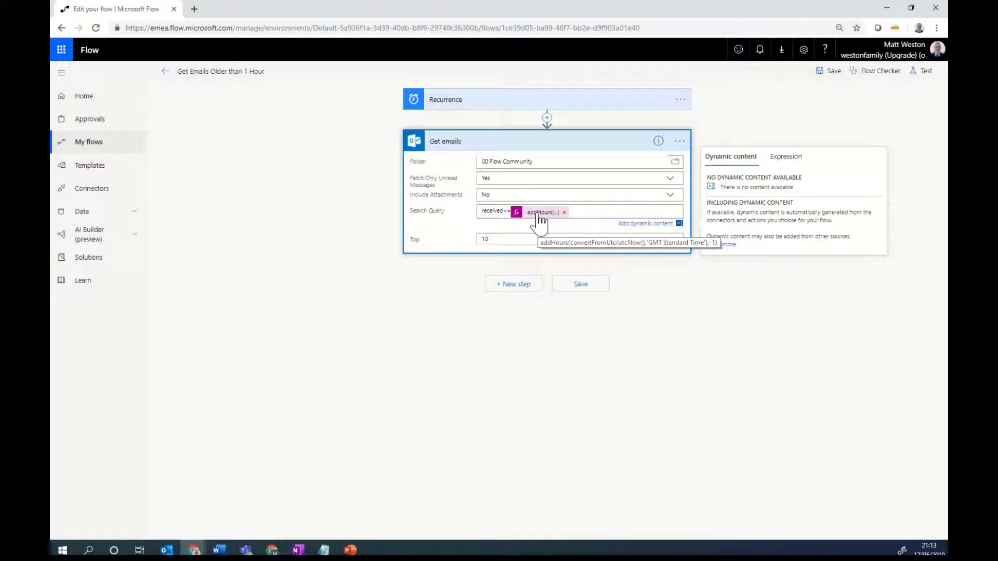
# Step: Add the Office 365 Outlook Send an email (V2) action after Get emails
pyautogui.click(515, 287)
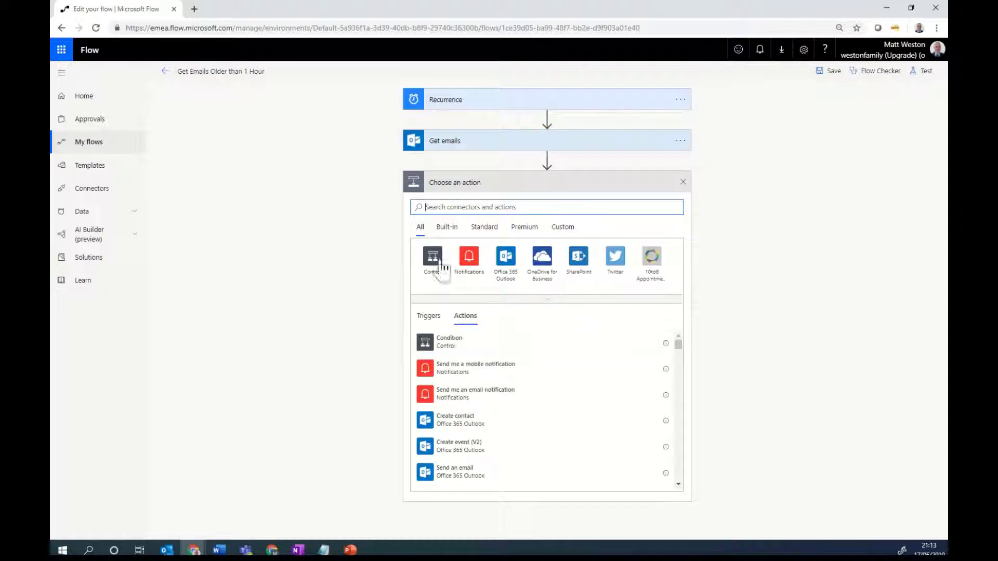
pyautogui.write('s')
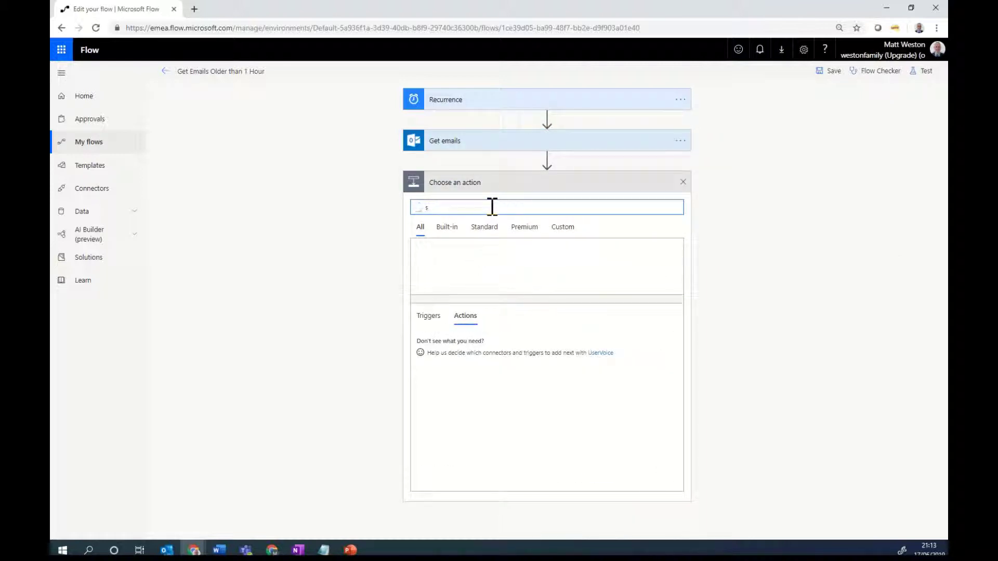
pyautogui.write('erd email')
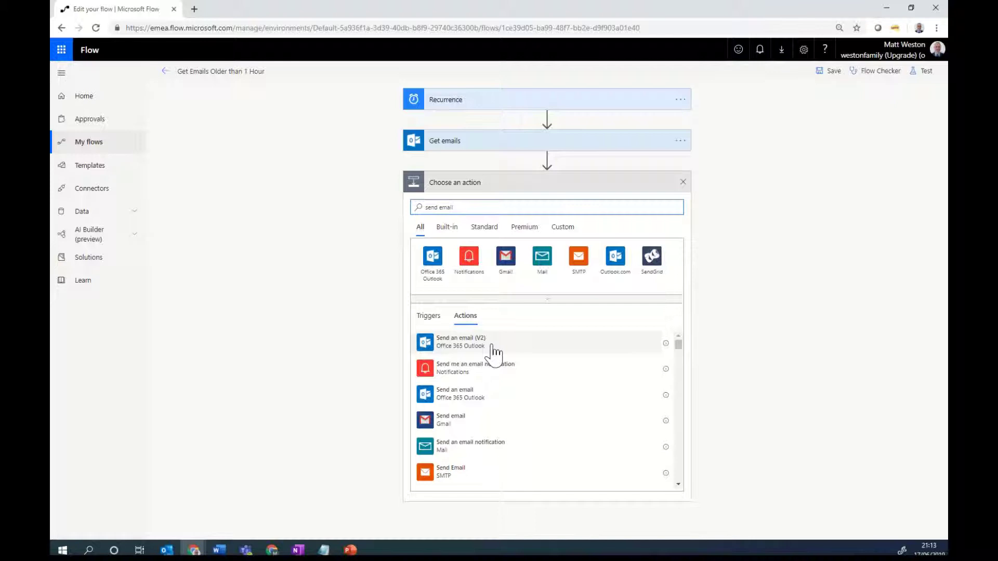
pyautogui.click(492, 344)
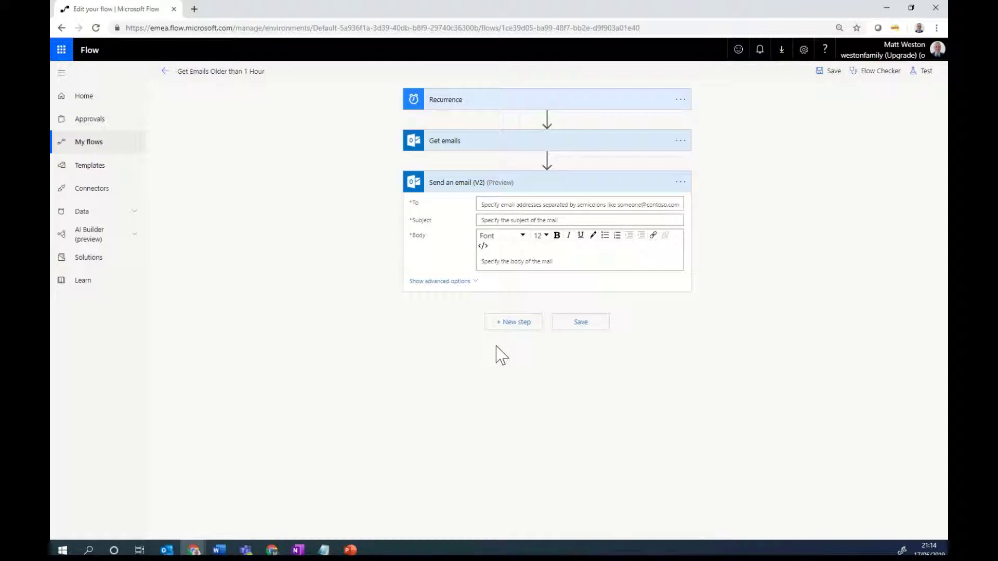
# Step: Address the email to the suggested contact with subject 'Email Processing has failed'
pyautogui.click(555, 205)
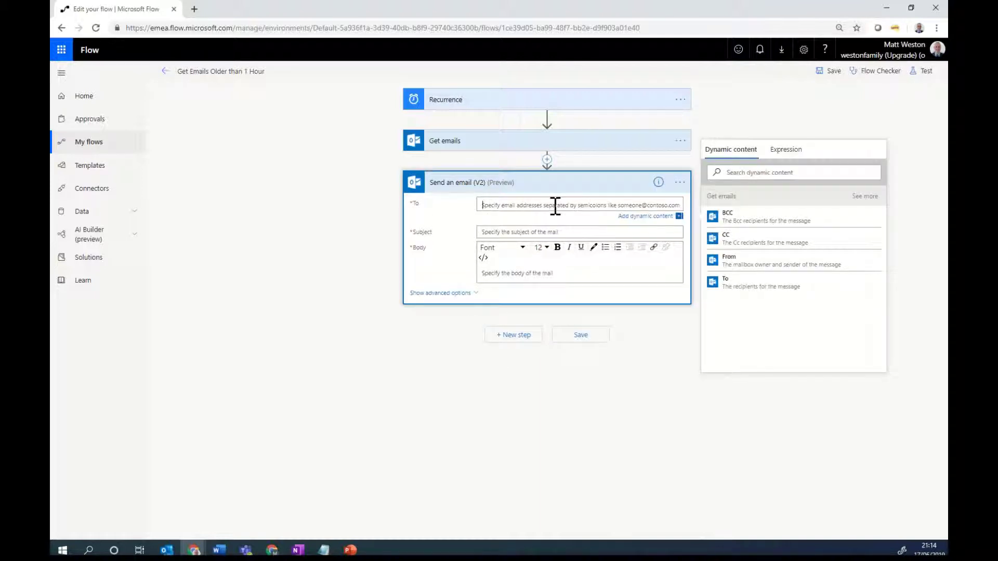
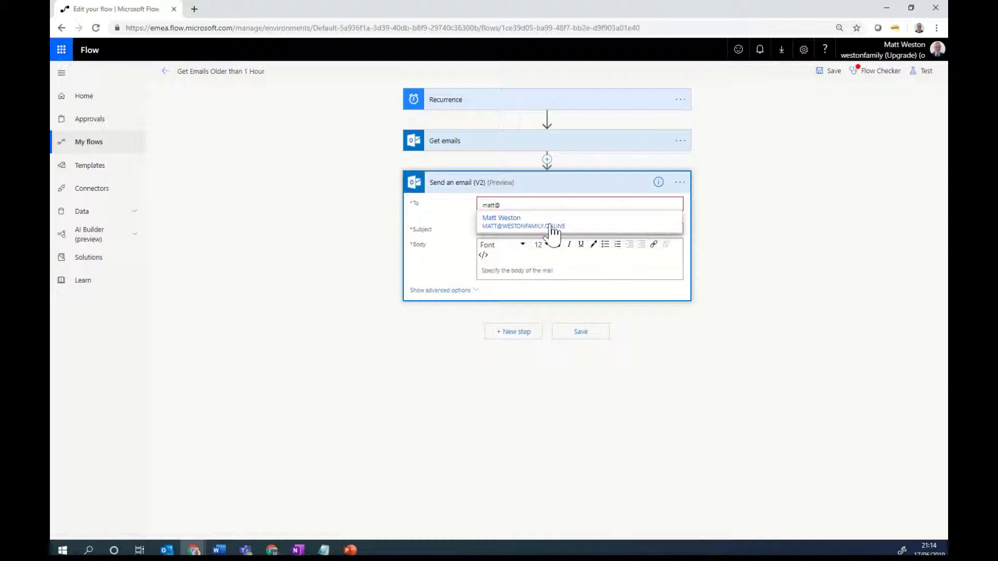
pyautogui.click(552, 227)
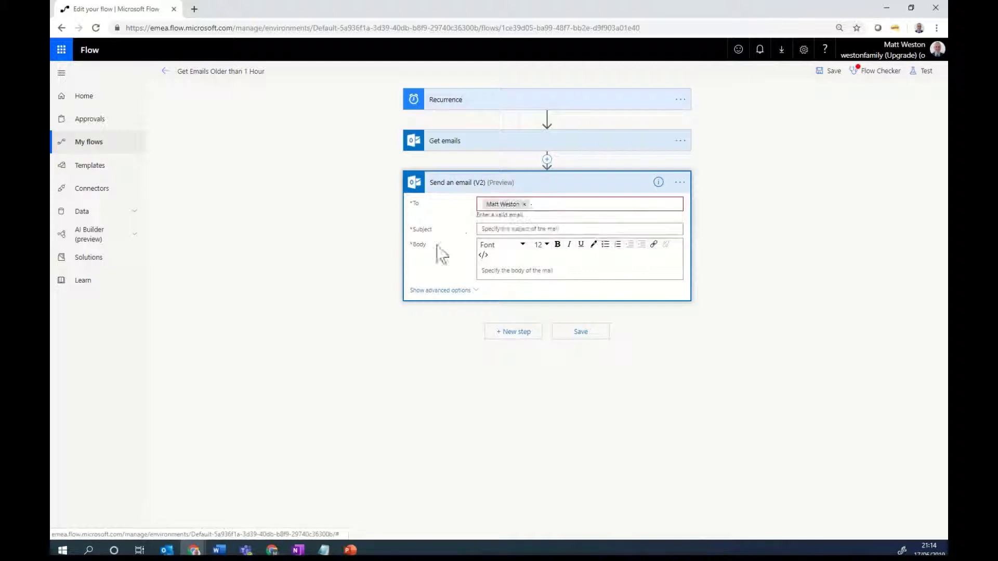
pyautogui.click(494, 229)
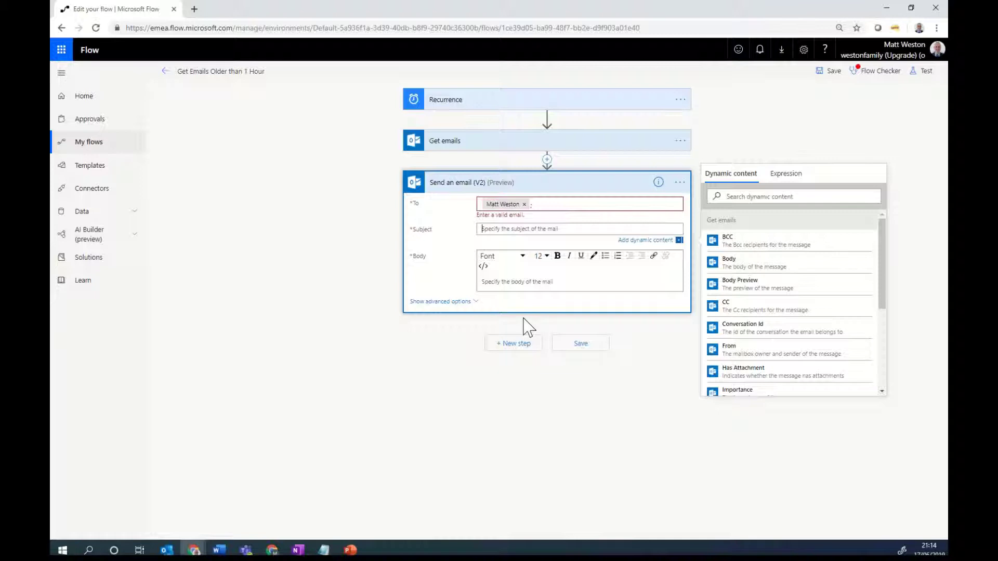
pyautogui.write('Email Processing has failed')
# Step: Write the body 'The following email has failed to be processied:' followed by Subject: and Received lines
pyautogui.click(573, 289)
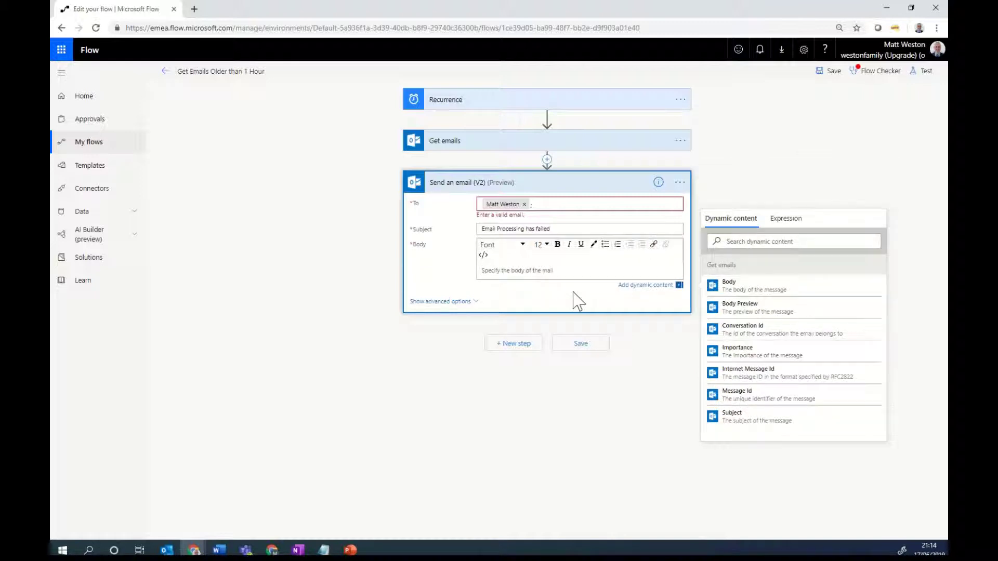
pyautogui.write('The following email has failed to be processied:')
pyautogui.press('Return')
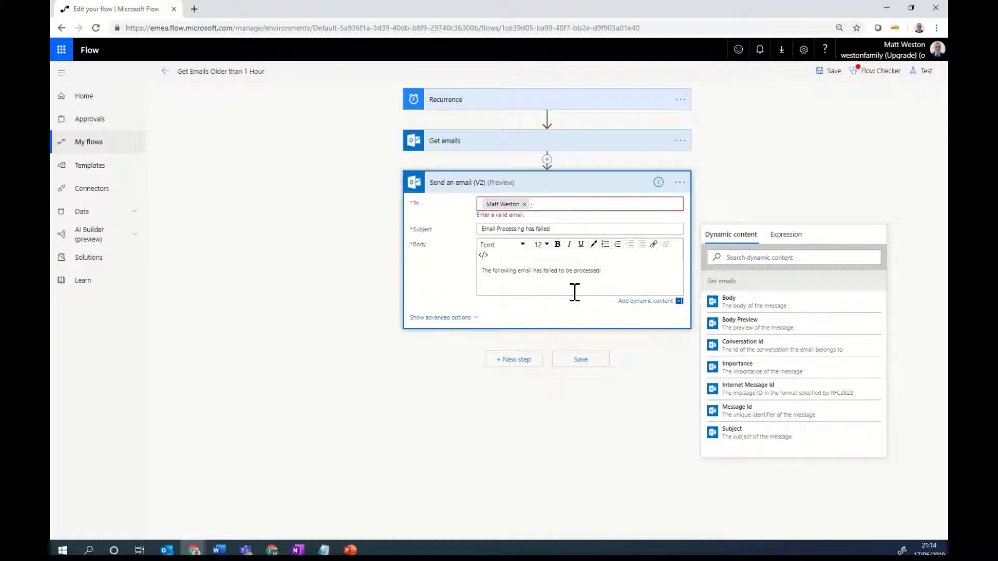
pyautogui.write('Subject:')
pyautogui.press('Return')
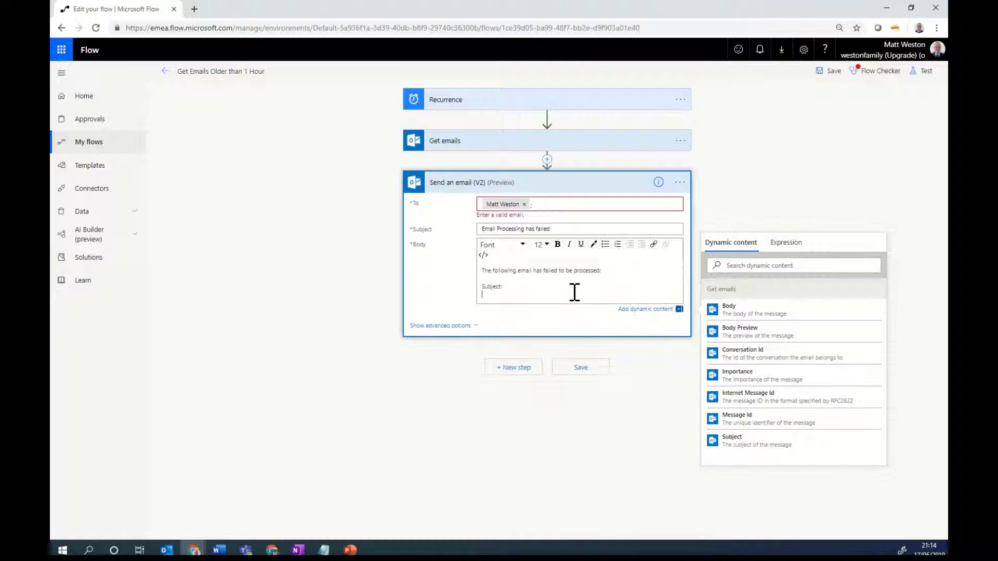
pyautogui.write('Received:')
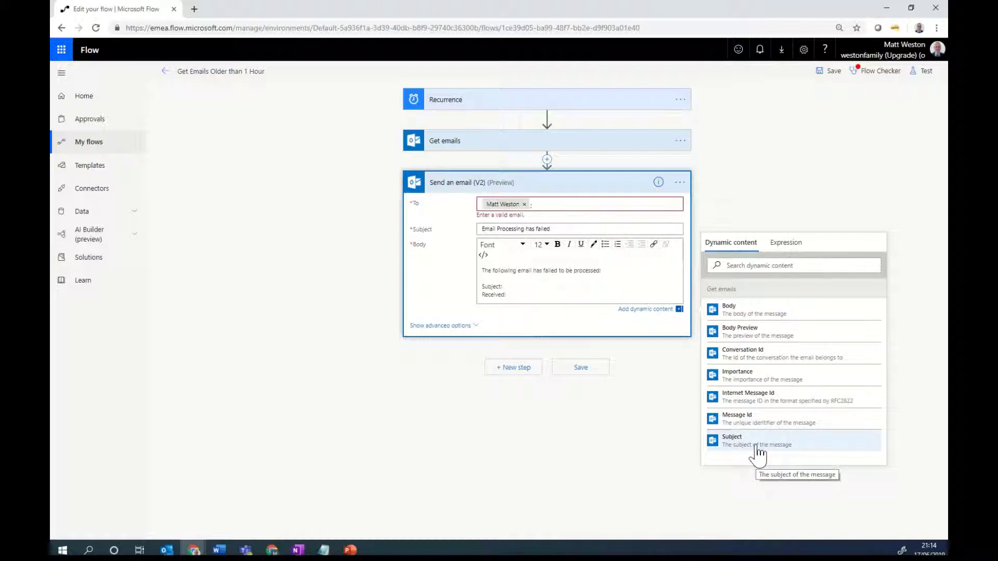
# Step: Fill the body's Subject: and Received: lines with the email's Subject and Received Time, then save the flow
pyautogui.click(756, 445)
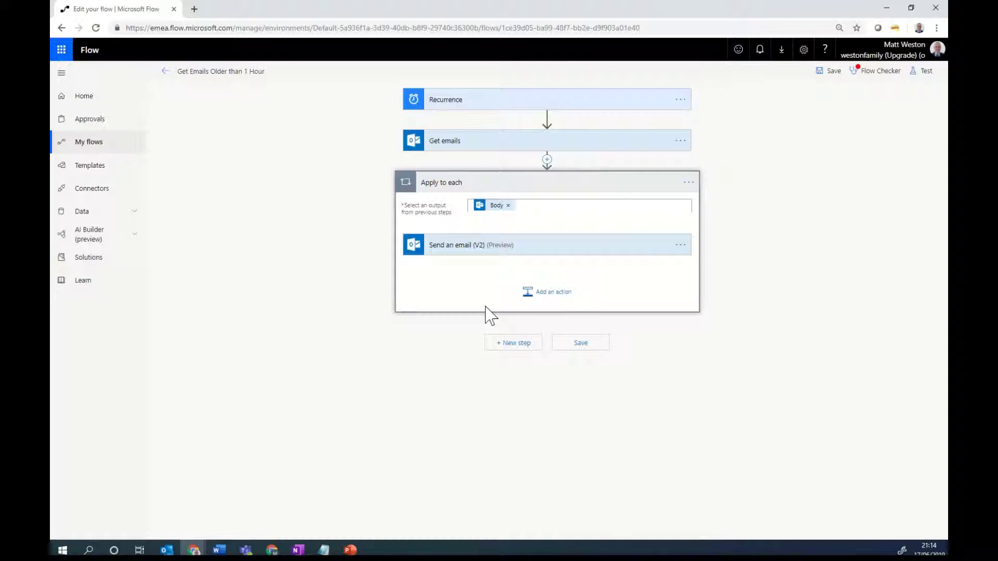
pyautogui.click(549, 248)
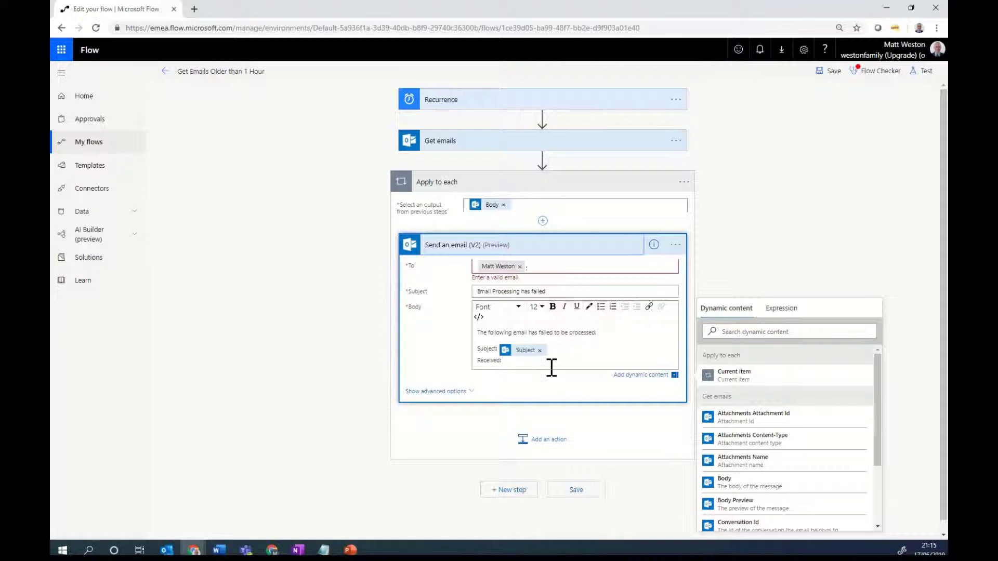
pyautogui.click(531, 363)
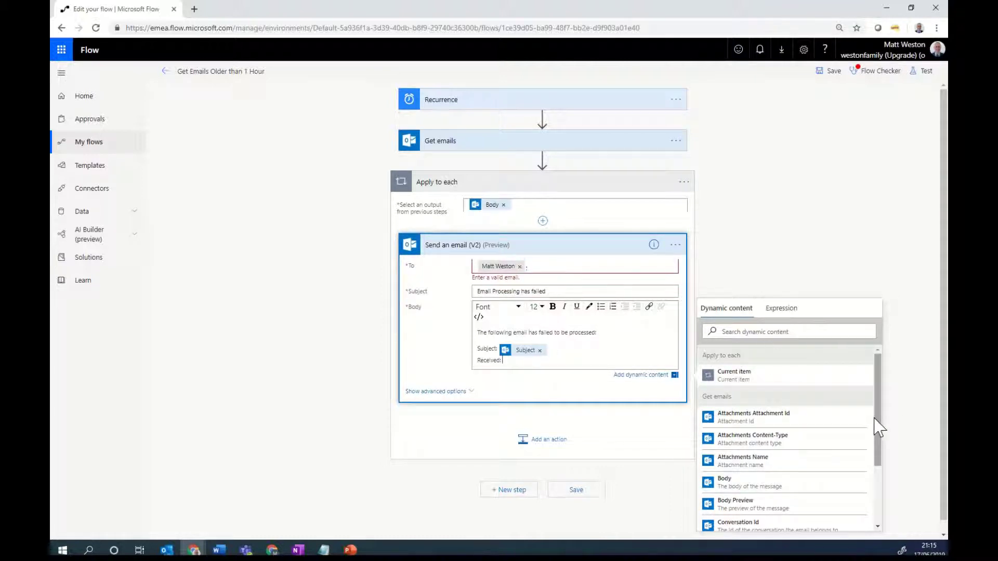
pyautogui.scroll(-3, 877, 427)
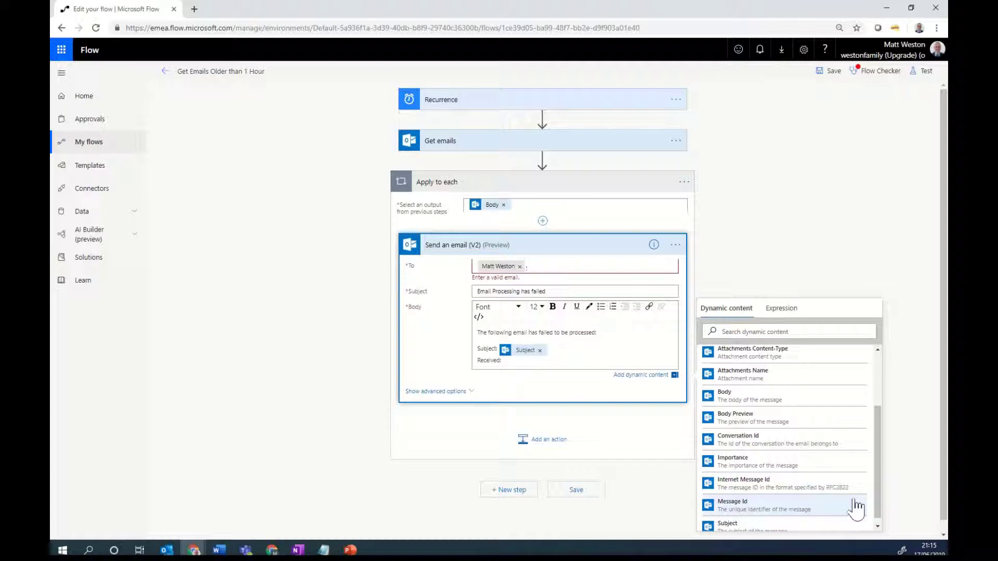
pyautogui.scroll(-2, 855, 507)
pyautogui.click(763, 327)
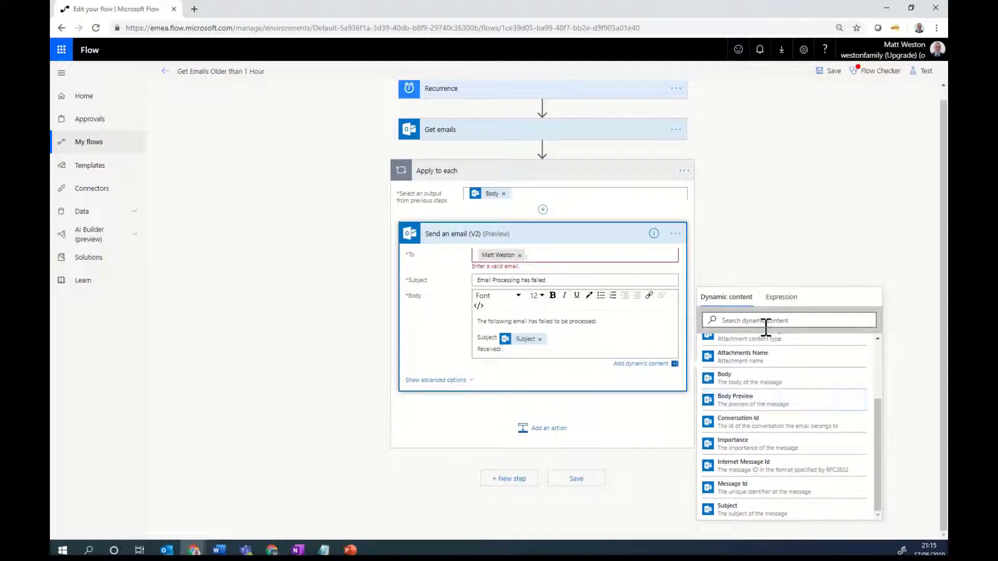
pyautogui.write('rece')
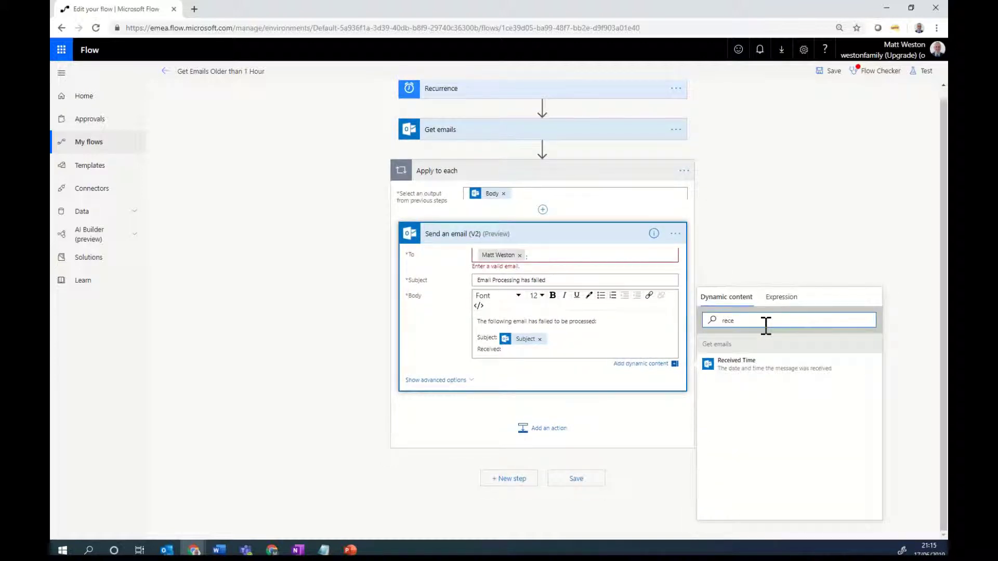
pyautogui.click(737, 364)
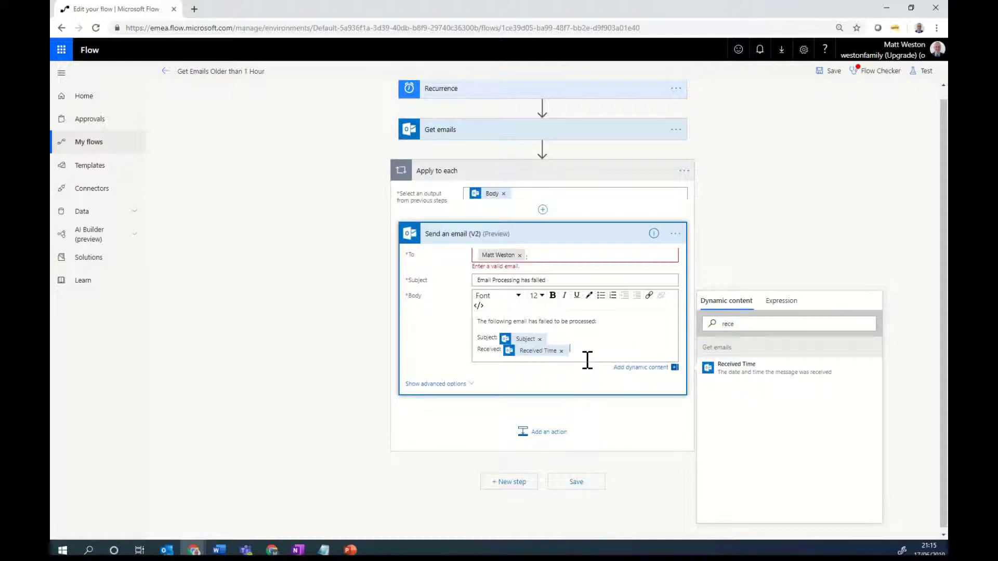
pyautogui.click(576, 483)
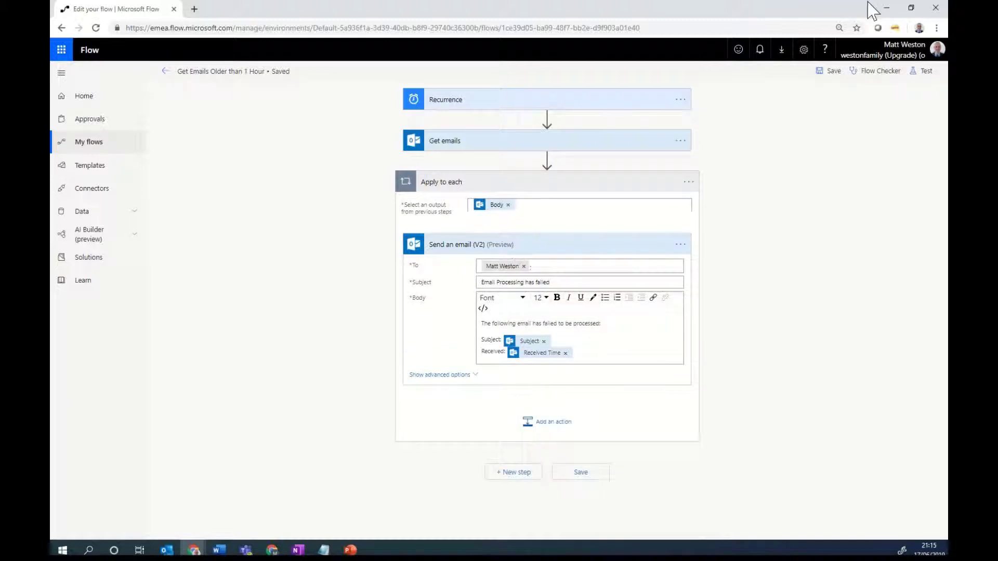
# Step: Run a manually triggered test of the flow and open the completed run's activity
pyautogui.click(923, 71)
pyautogui.click(849, 99)
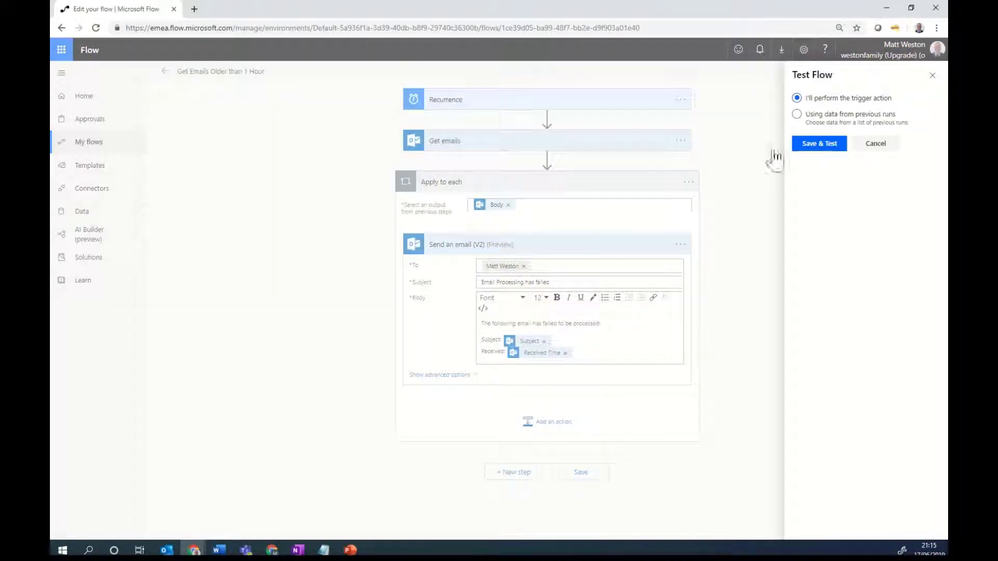
pyautogui.click(809, 149)
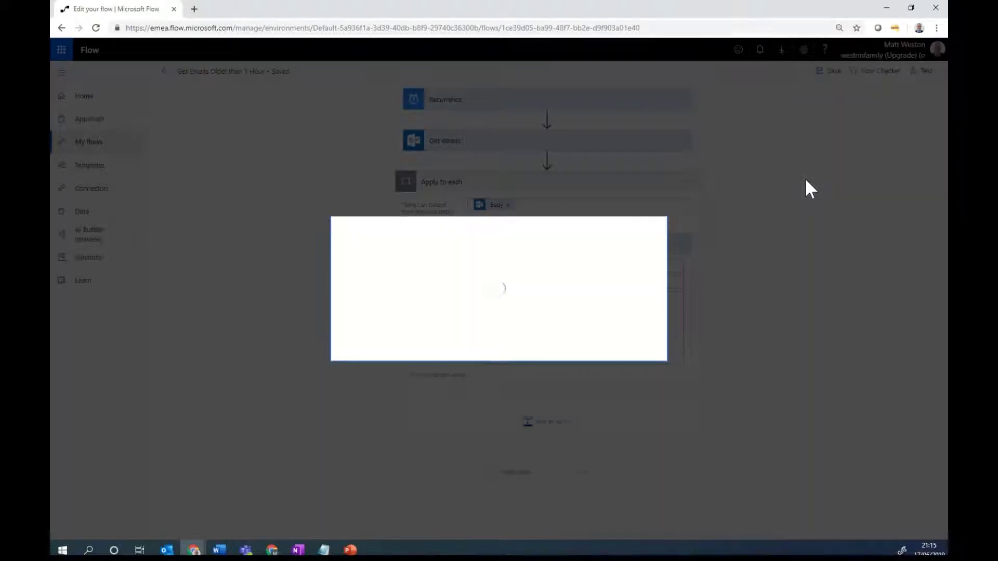
pyautogui.click(555, 342)
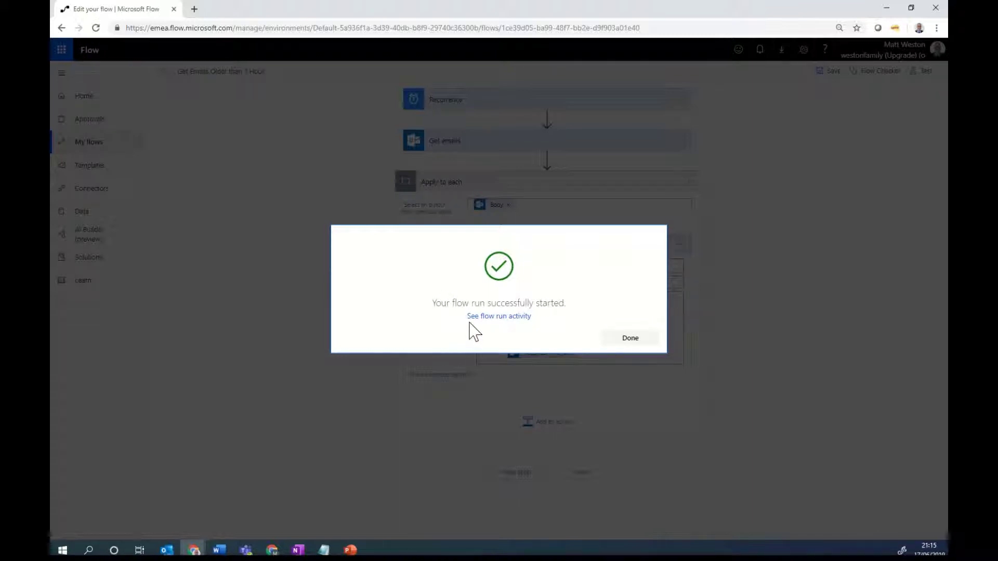
pyautogui.click(629, 340)
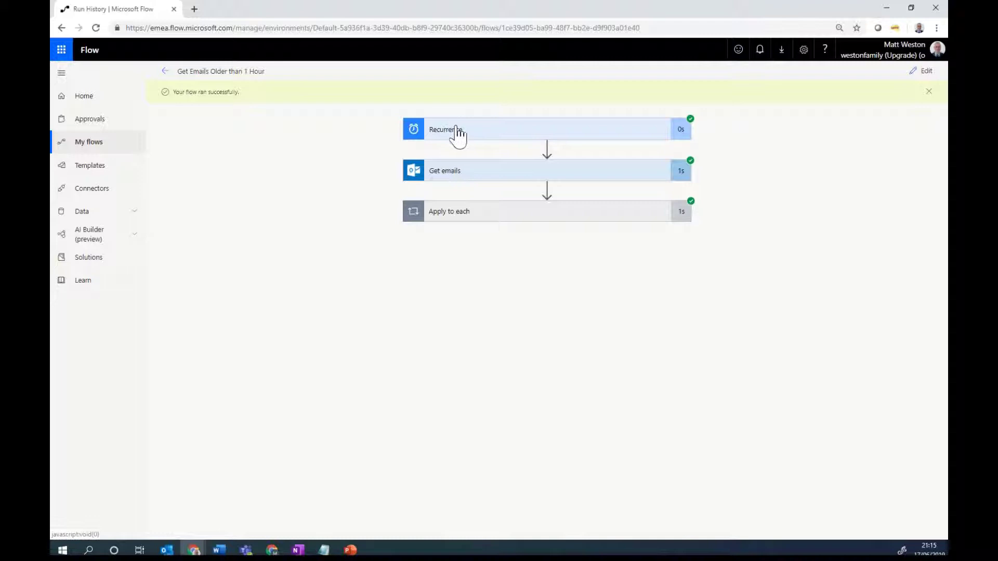
# Step: Expand the Get emails step to review the retrieved emails in its Body output
pyautogui.click(499, 176)
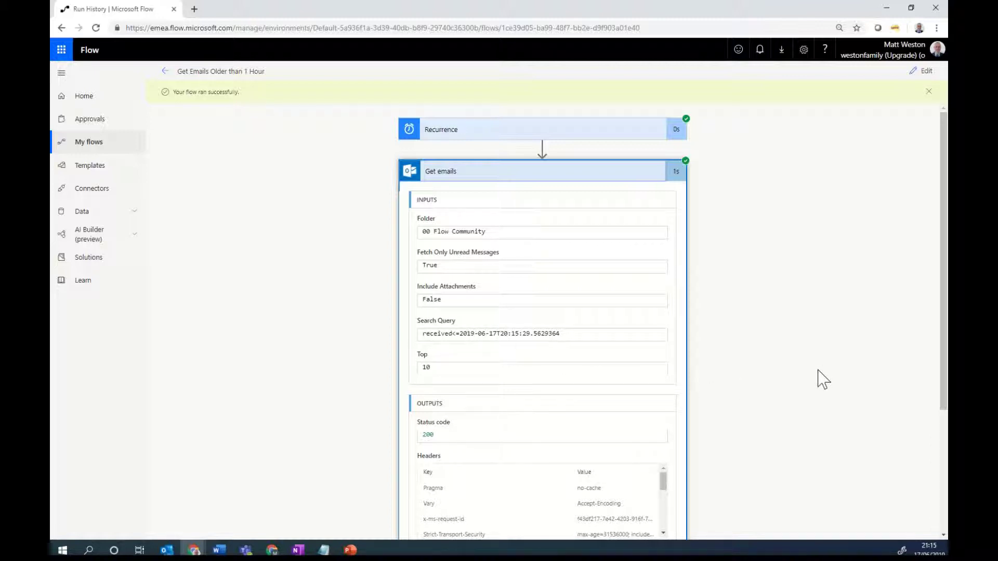
pyautogui.scroll(-3, 818, 371)
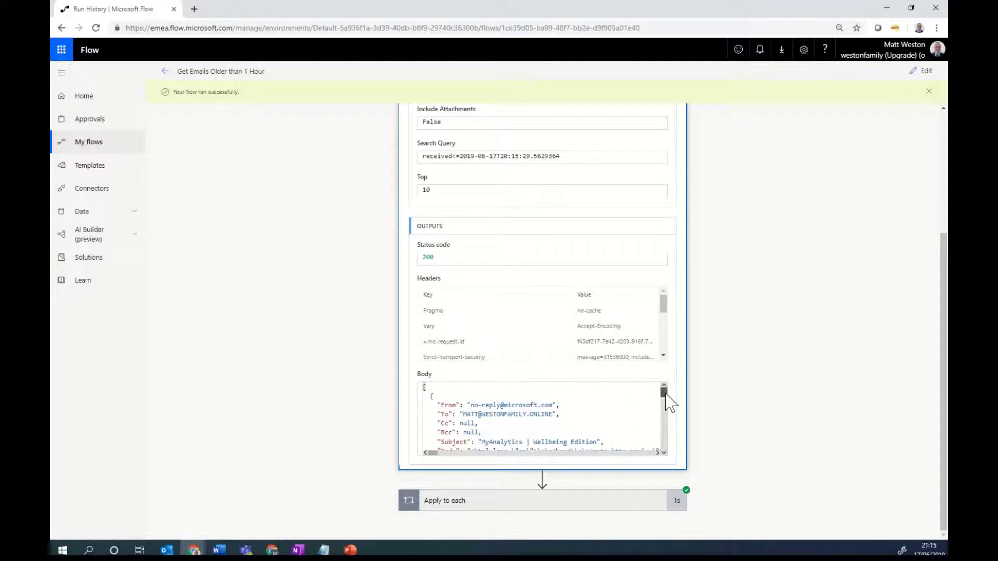
pyautogui.moveTo(663, 392); pyautogui.dragTo(661, 445)
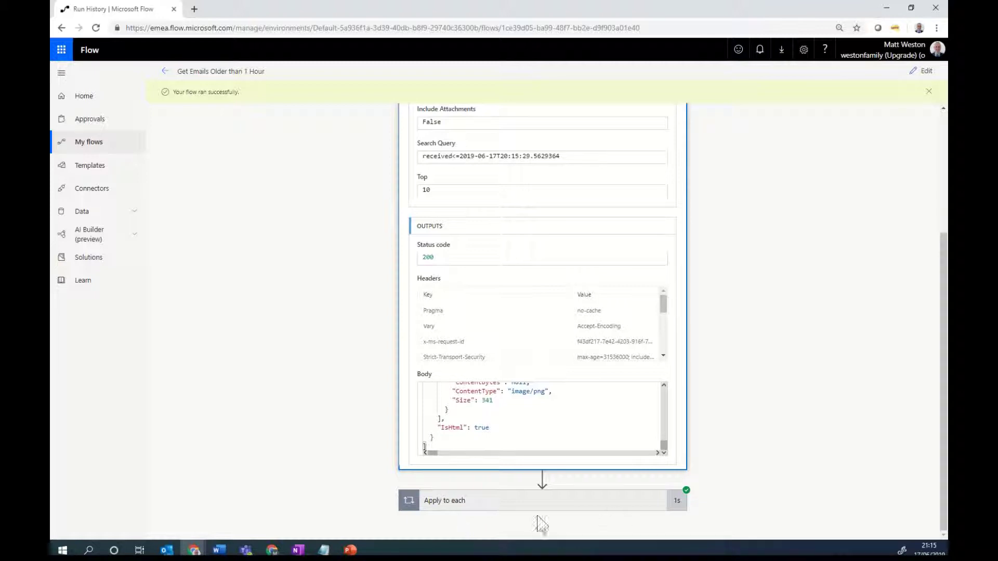
# Step: Expand Apply to each and Send an email (V2) to check the sent notification returned status 200
pyautogui.click(502, 504)
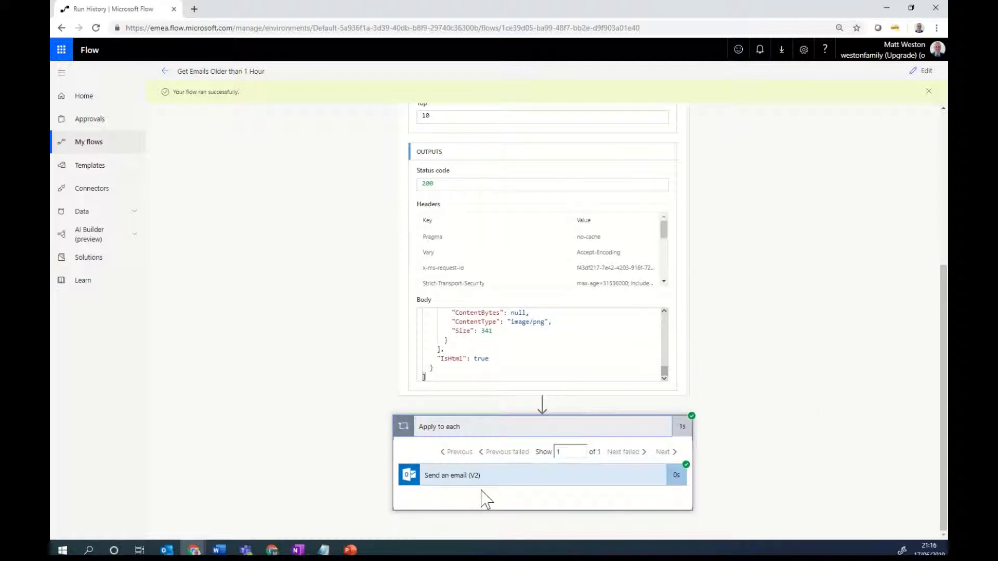
pyautogui.click(499, 485)
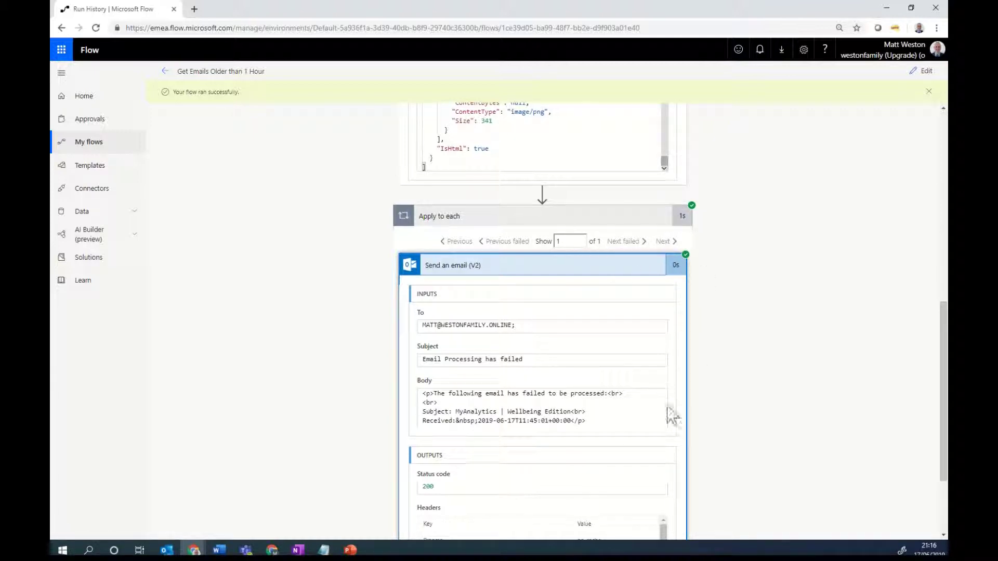
pyautogui.scroll(-2, 670, 414)
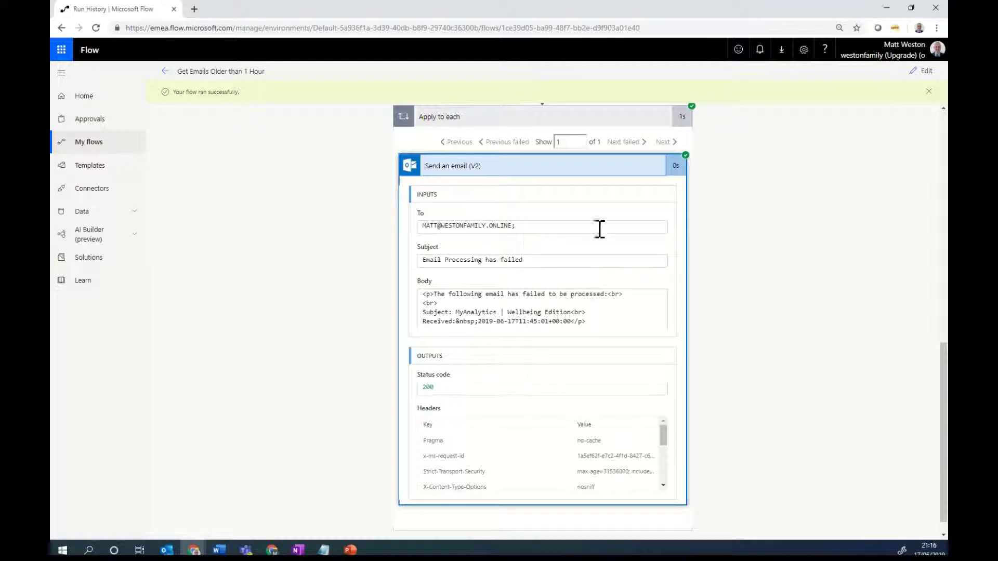
pyautogui.scroll(1, 603, 229)
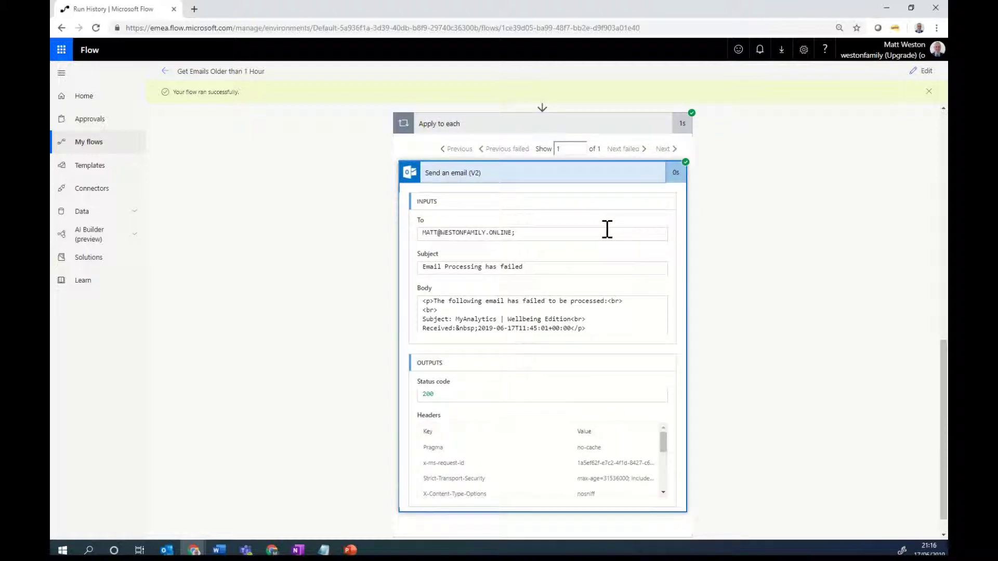